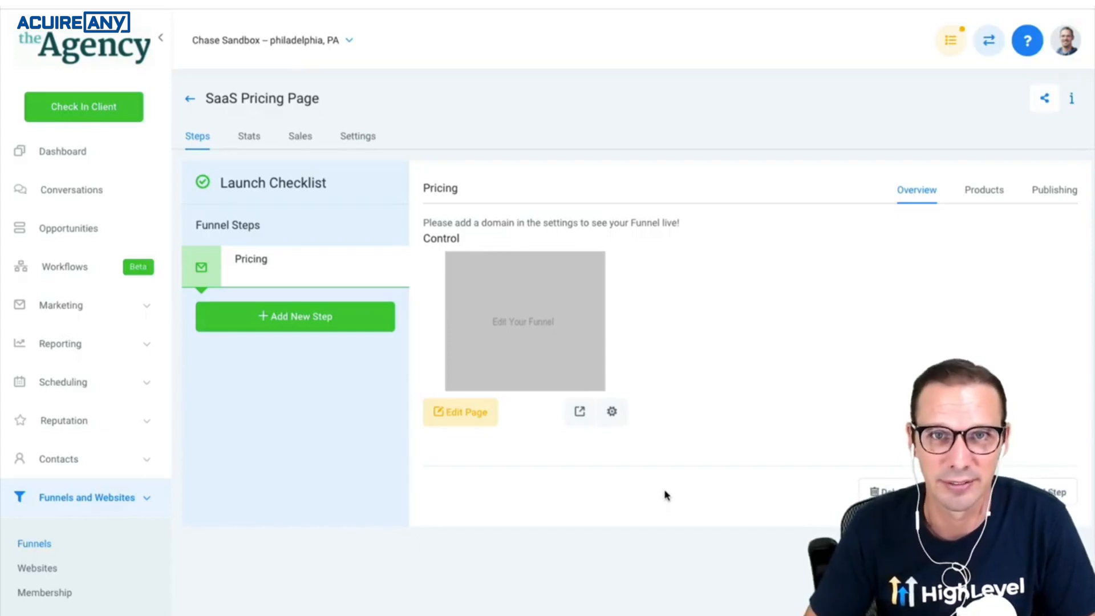
# Open the Pricing funnel page for editing and add a section containing a 1-column row.
pyautogui.click(477, 411)
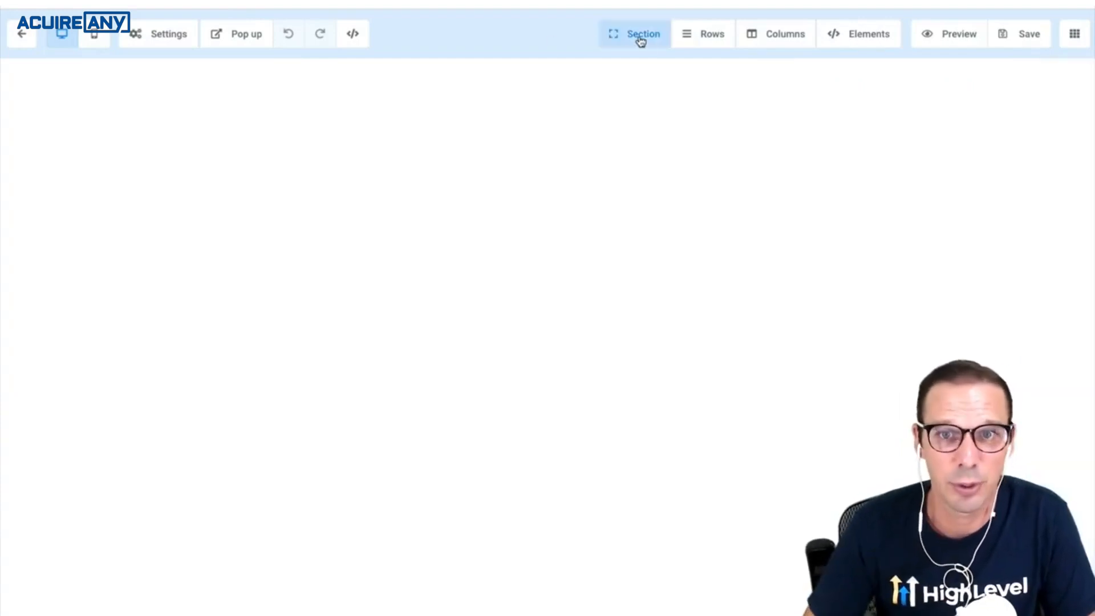
pyautogui.moveTo(648, 42)
pyautogui.click(640, 61)
pyautogui.moveTo(849, 112); pyautogui.dragTo(675, 154)
pyautogui.click(661, 121)
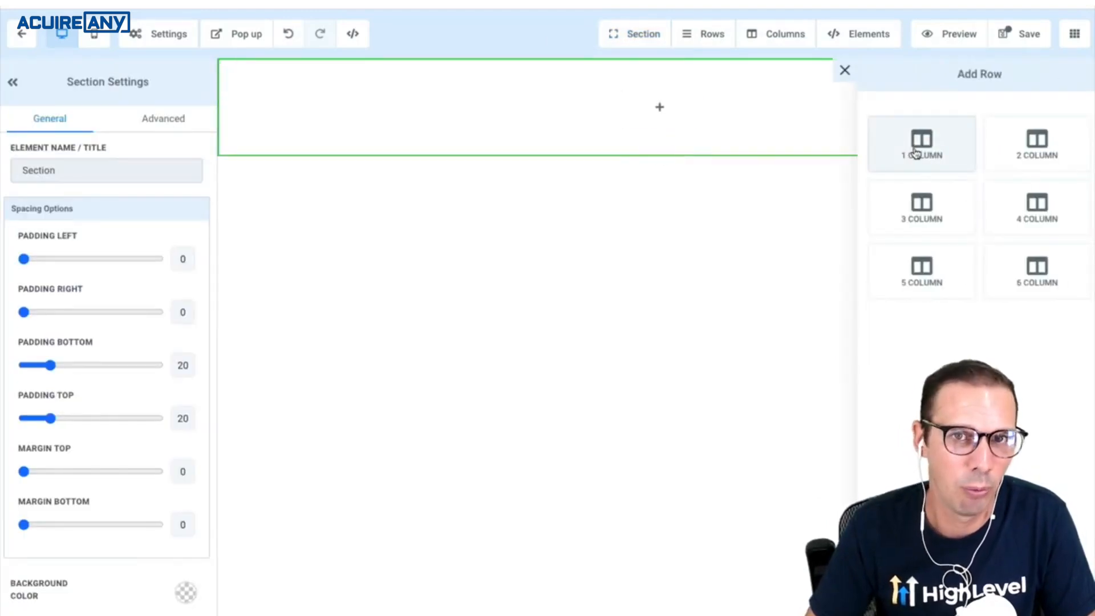
pyautogui.click(915, 153)
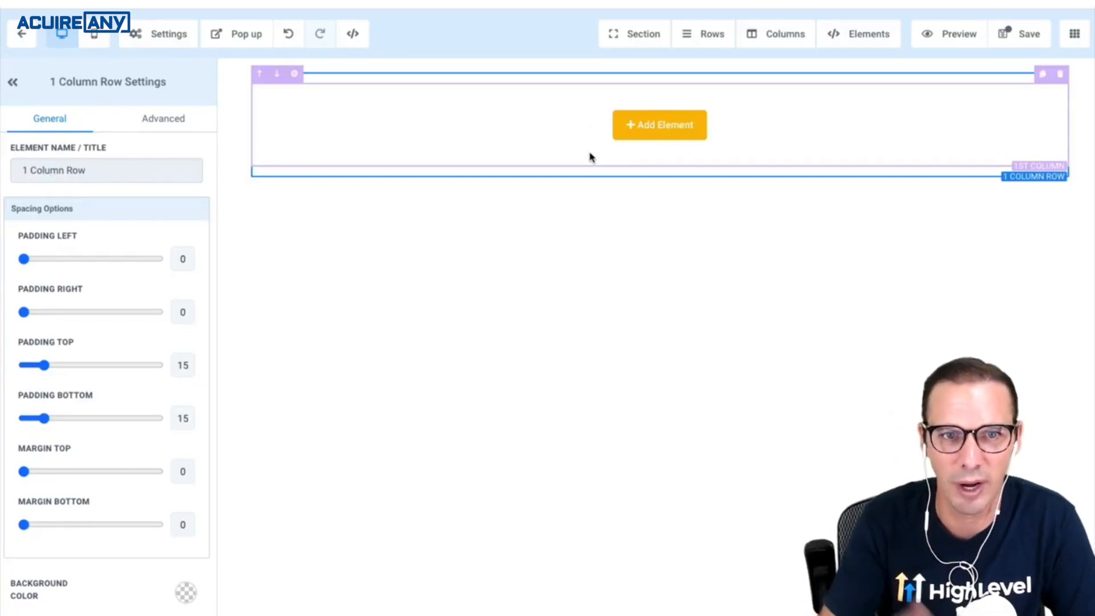
# Set the section's background color to black and the column's background color to white.
pyautogui.click(242, 172)
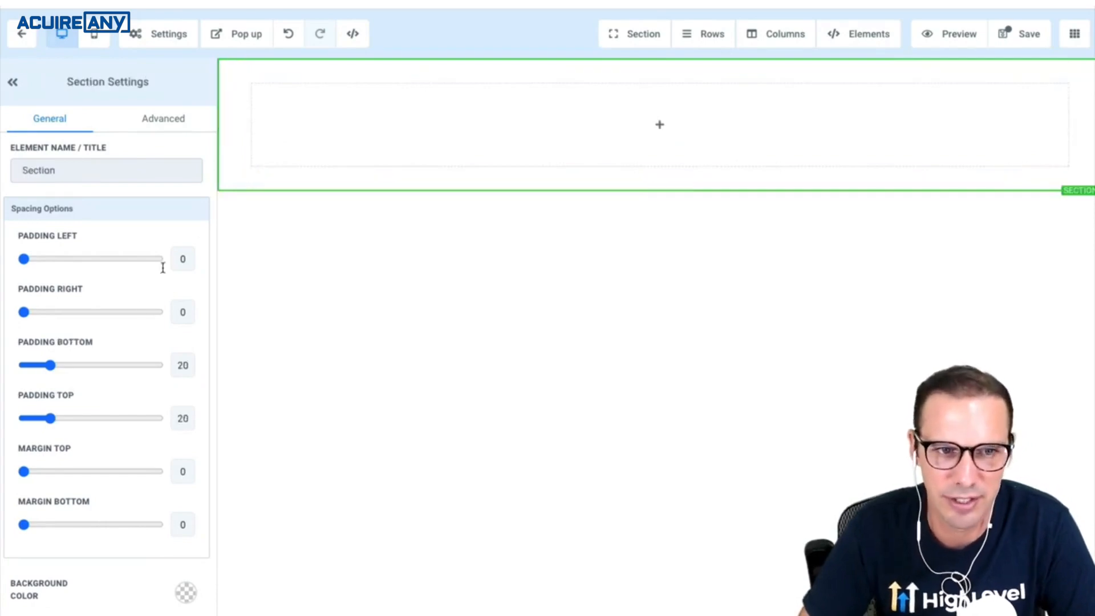
pyautogui.scroll(-3, 130, 462)
pyautogui.click(188, 425)
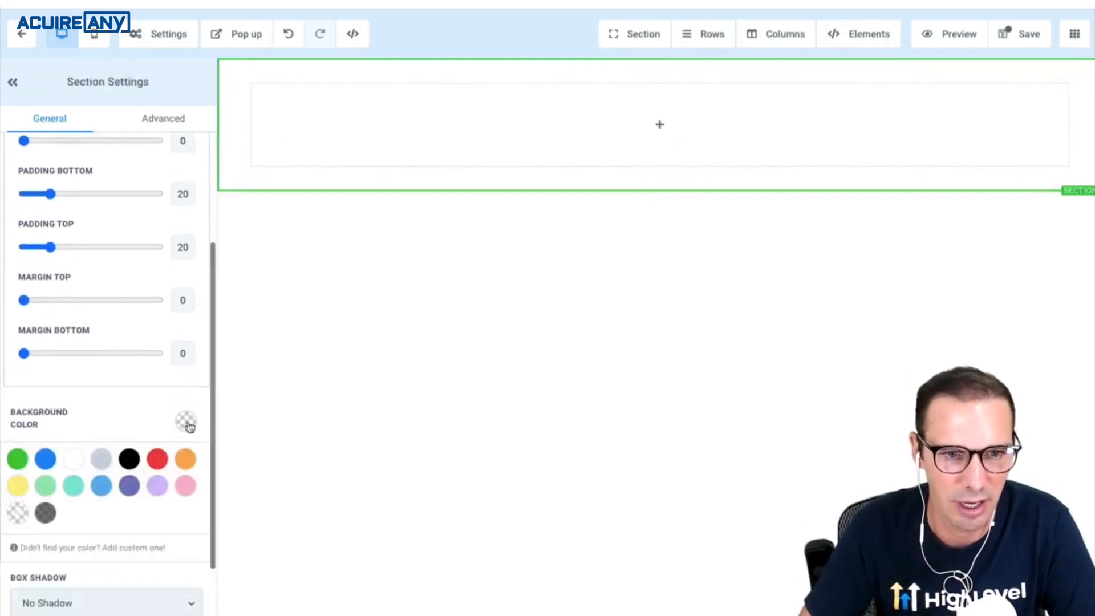
pyautogui.click(136, 465)
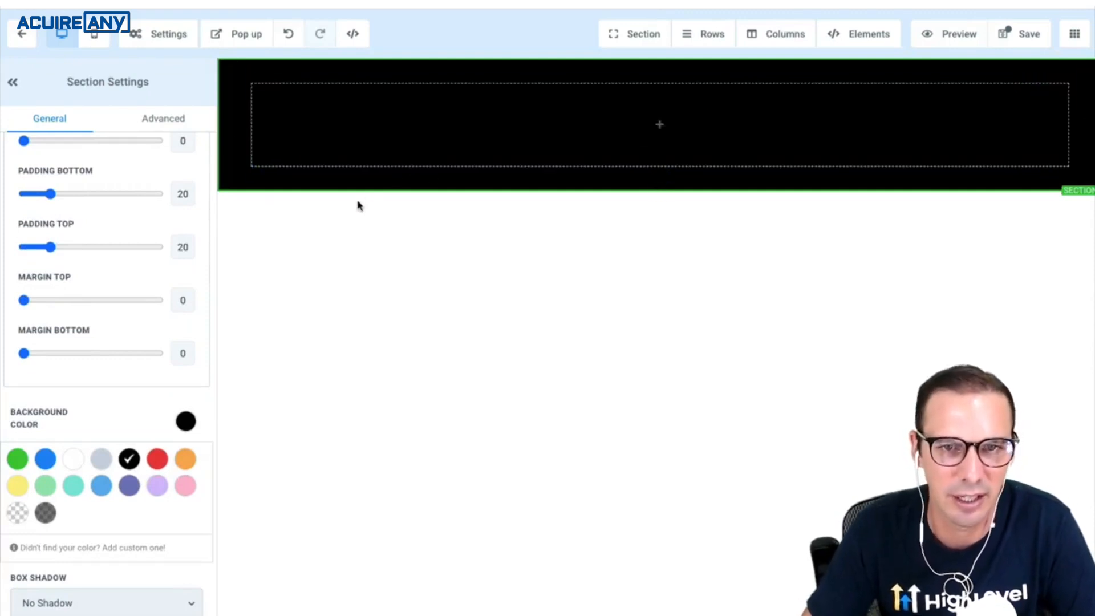
pyautogui.click(521, 139)
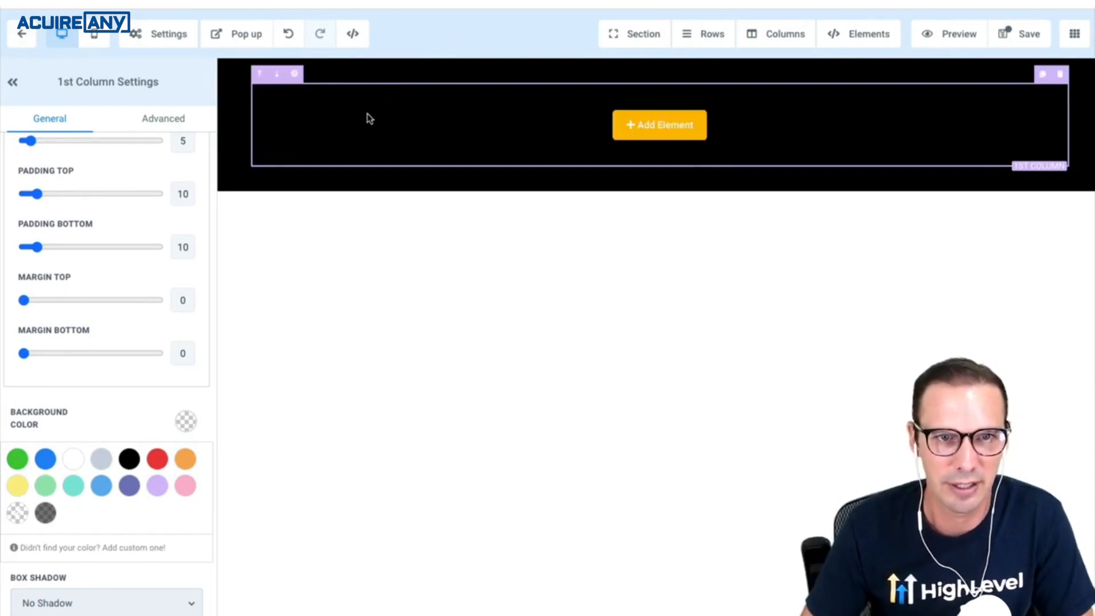
pyautogui.click(73, 461)
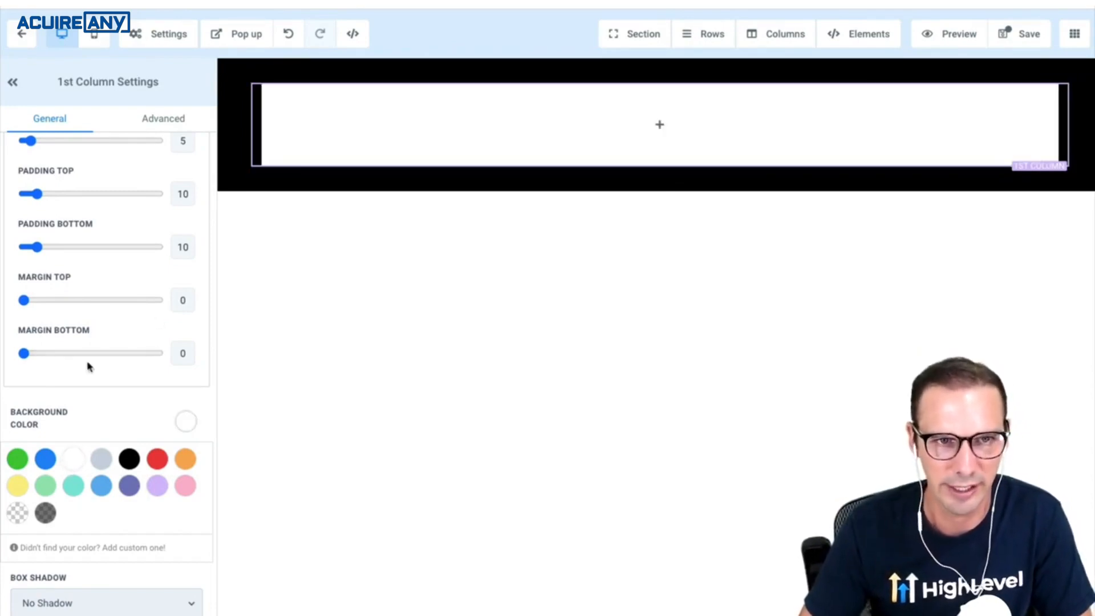
# Give the column a full border in green.
pyautogui.click(177, 130)
pyautogui.click(140, 214)
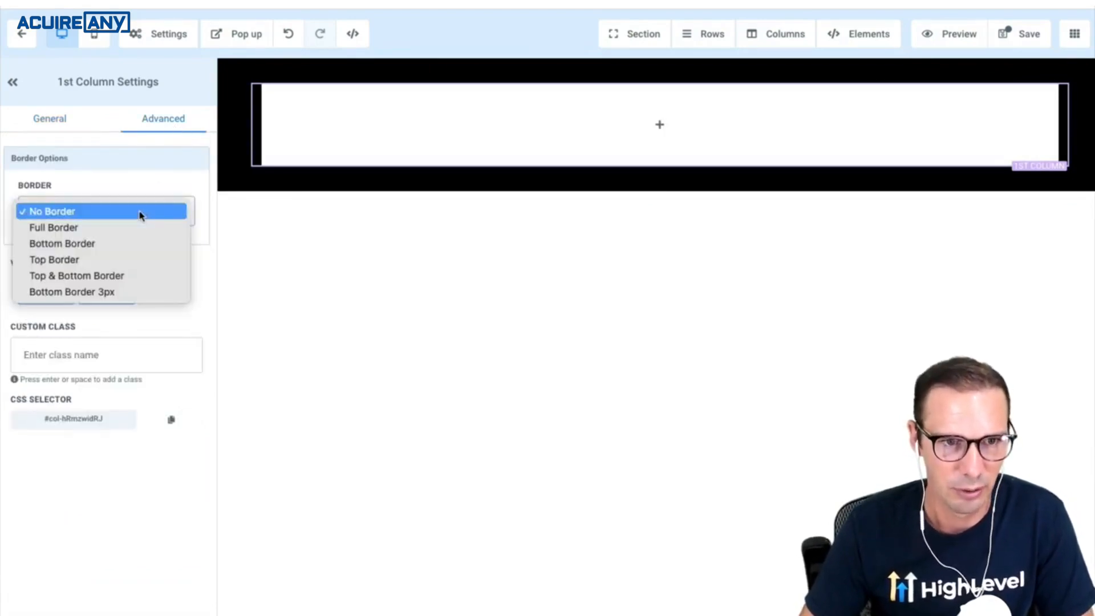
pyautogui.click(133, 224)
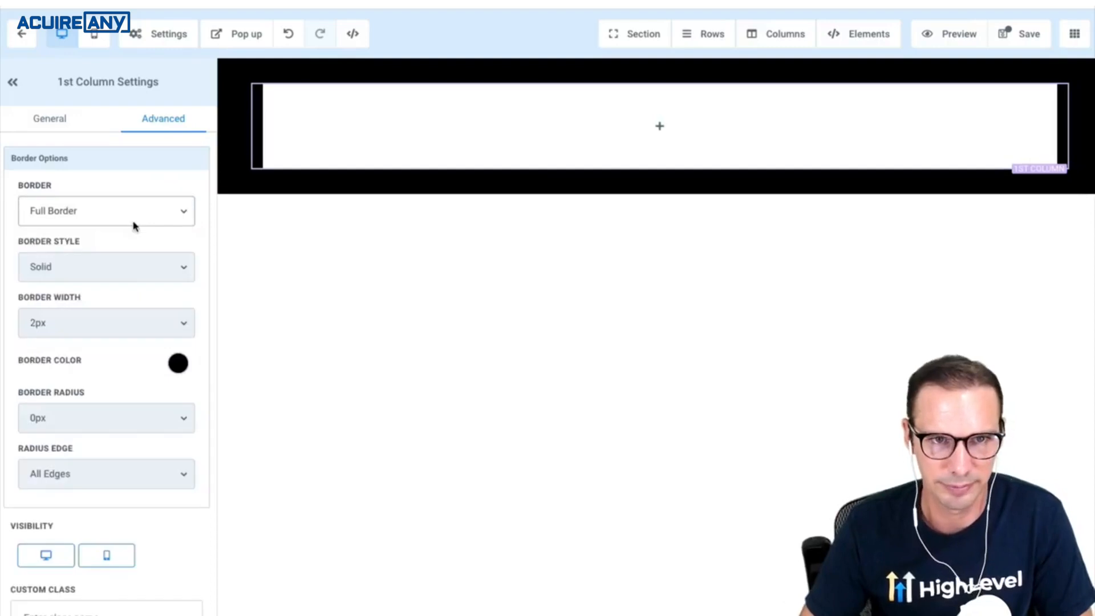
pyautogui.click(178, 363)
pyautogui.click(32, 395)
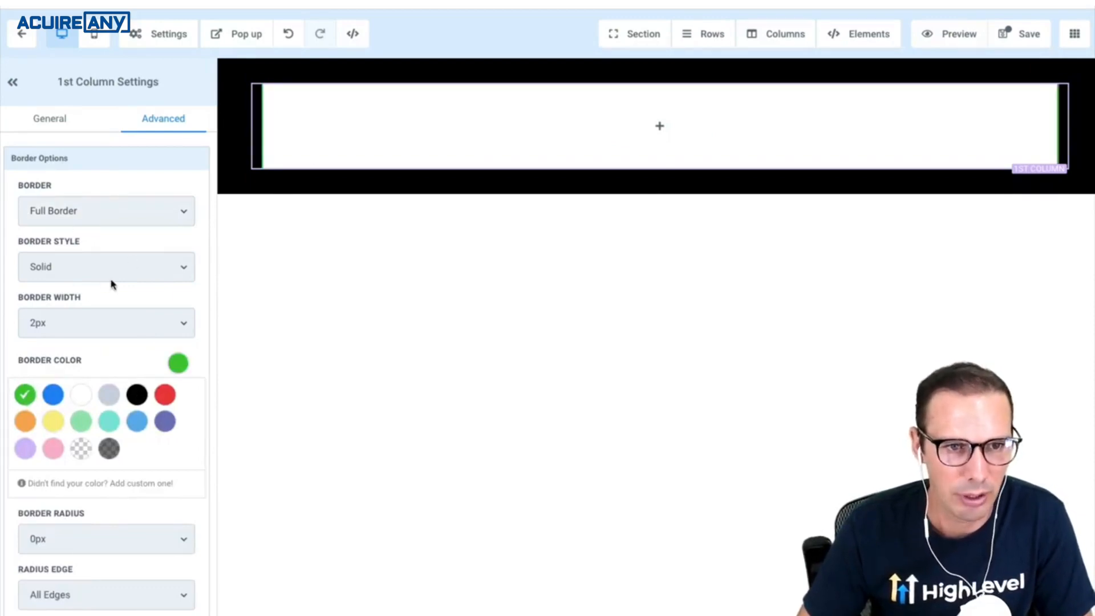
# Round the column's border with a 15px radius.
pyautogui.click(126, 326)
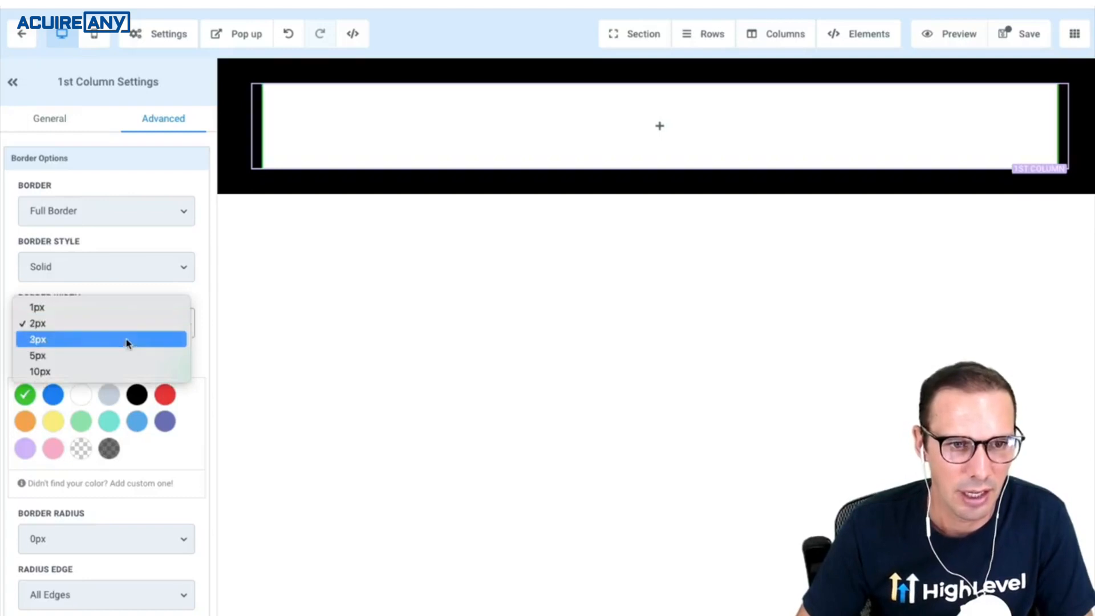
pyautogui.click(151, 296)
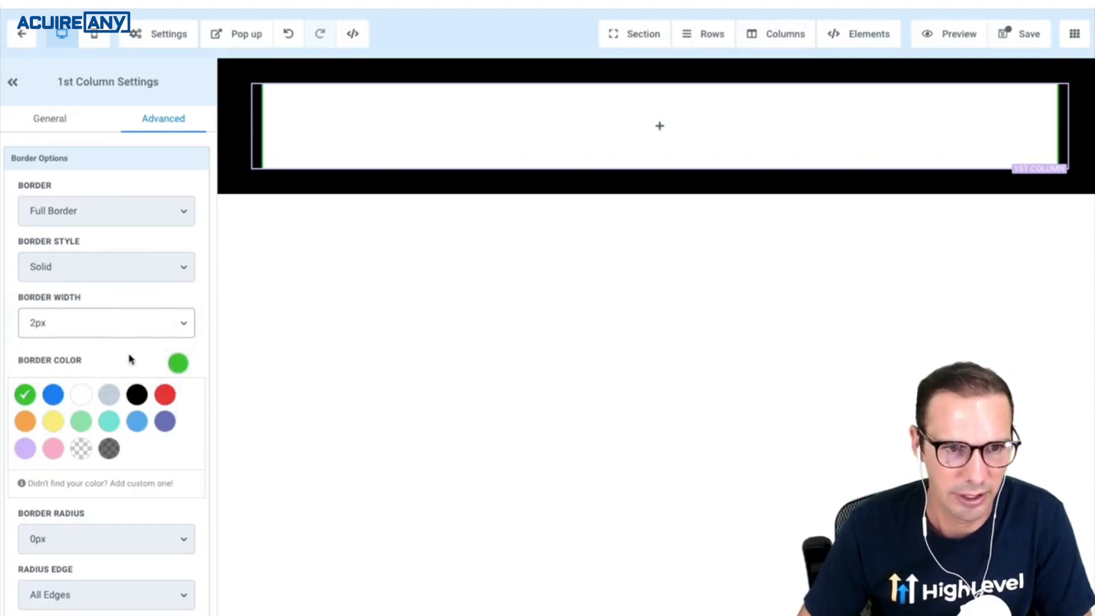
pyautogui.scroll(-3, 130, 359)
pyautogui.click(138, 372)
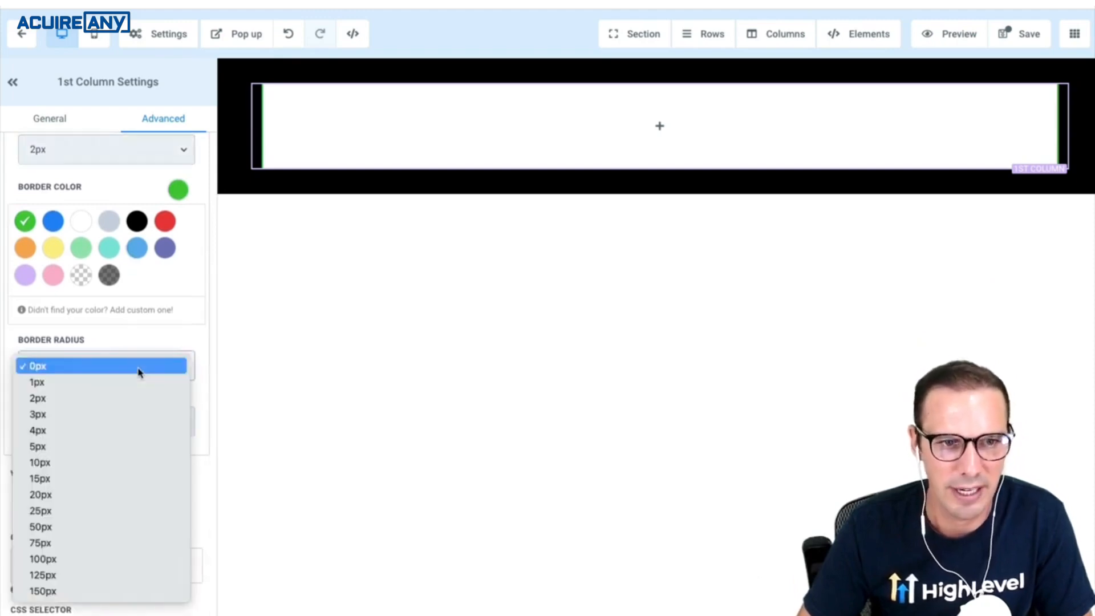
pyautogui.click(134, 478)
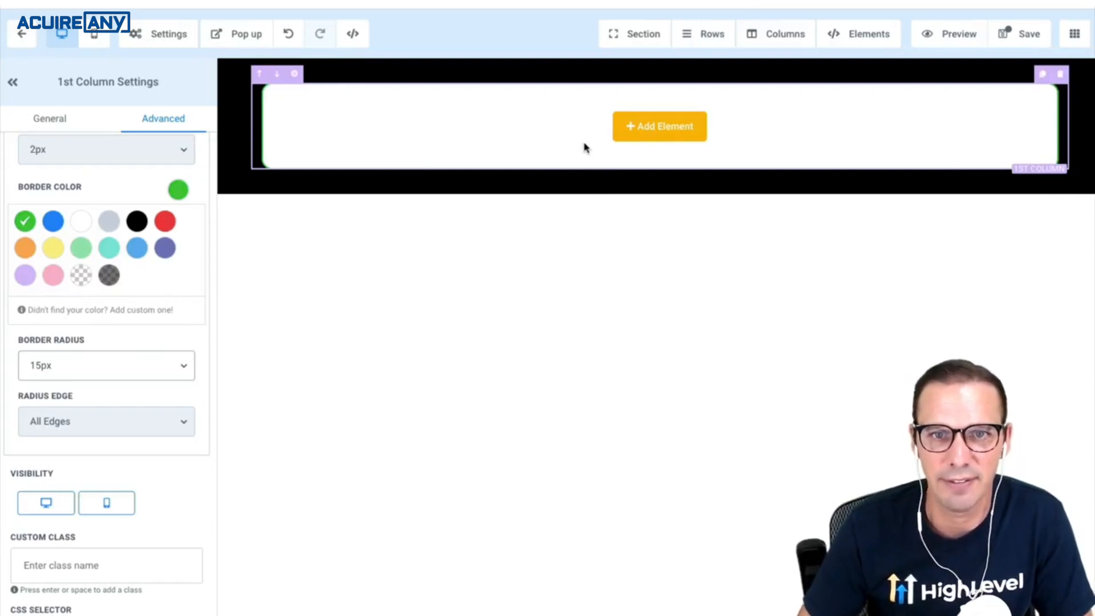
# Add a headline to the column reading "Standard" with a desktop font size of 25.
pyautogui.click(651, 143)
pyautogui.click(846, 186)
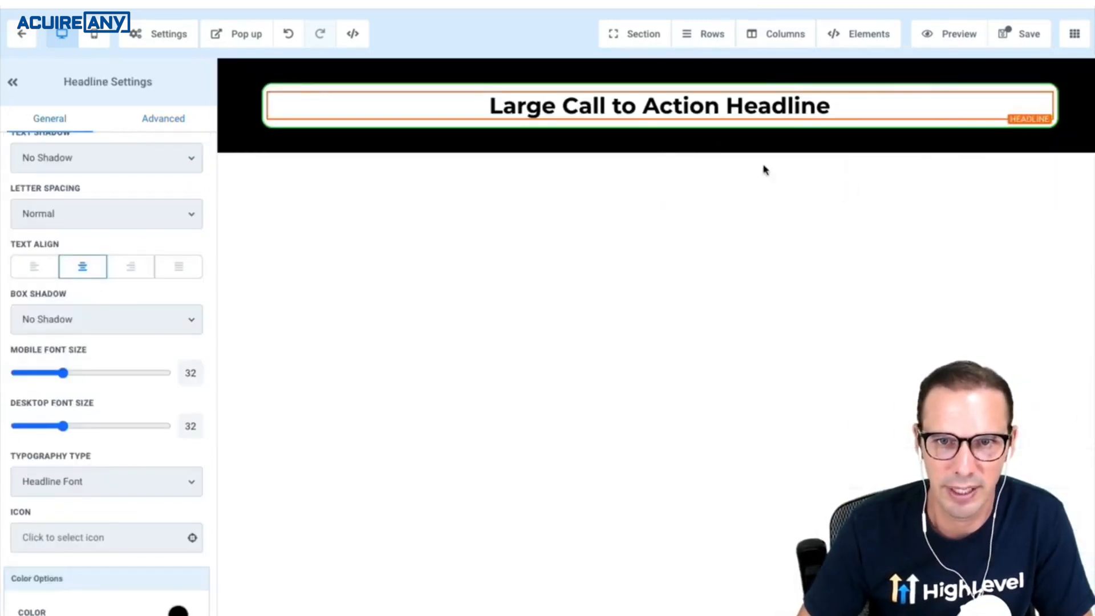
pyautogui.click(633, 110)
pyautogui.tripleClick(634, 110)
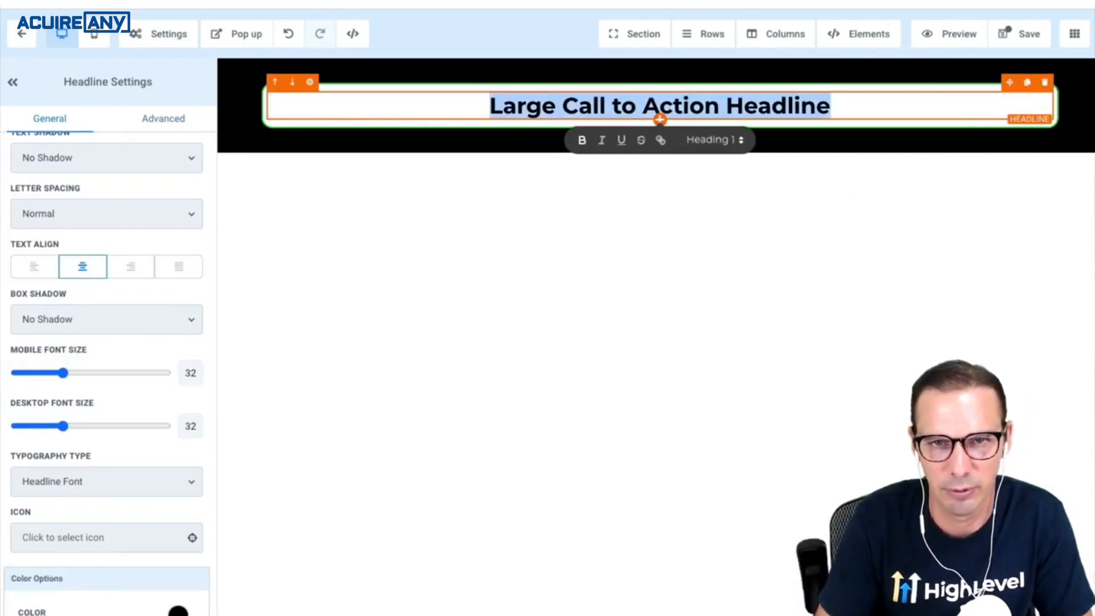
pyautogui.write('Standard')
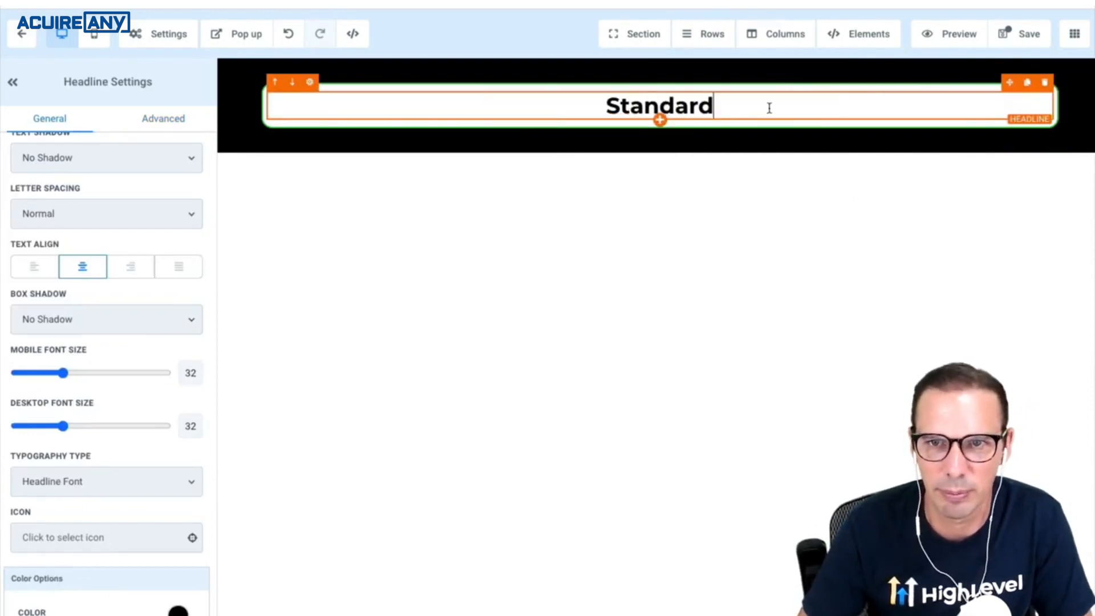
pyautogui.moveTo(63, 426); pyautogui.dragTo(57, 428)
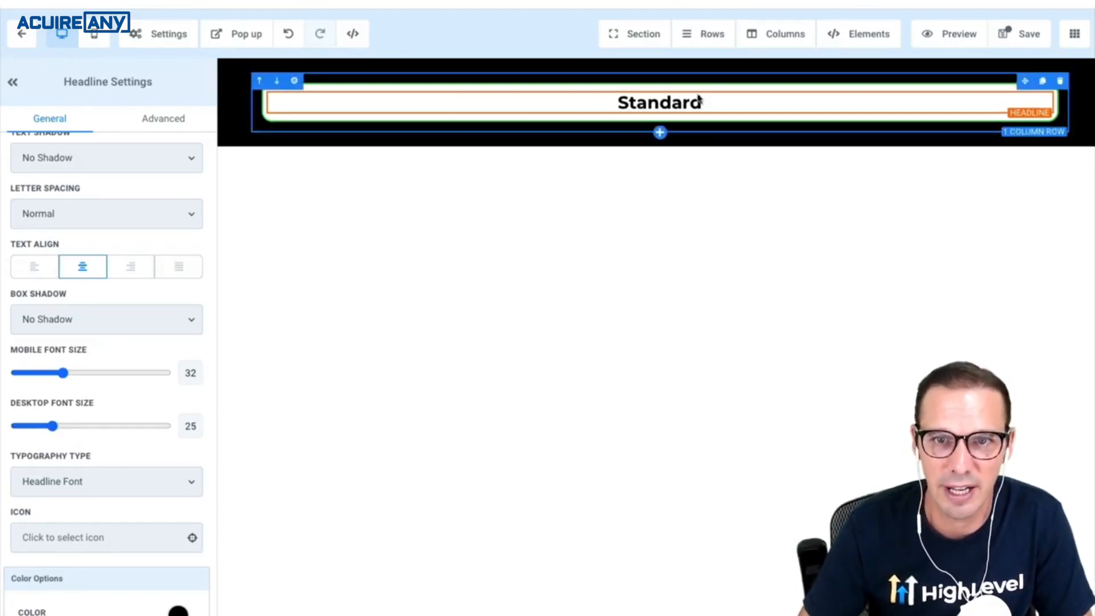
# Add a second headline below "Standard" reading "$97" with a desktop font size of 70.
pyautogui.click(663, 118)
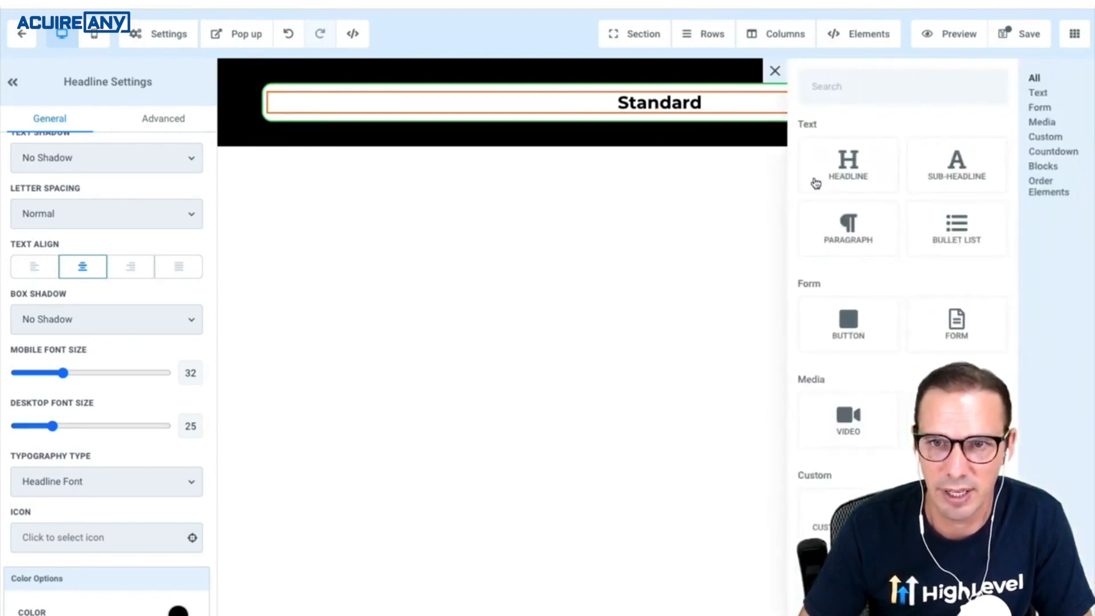
pyautogui.click(861, 188)
pyautogui.tripleClick(652, 133)
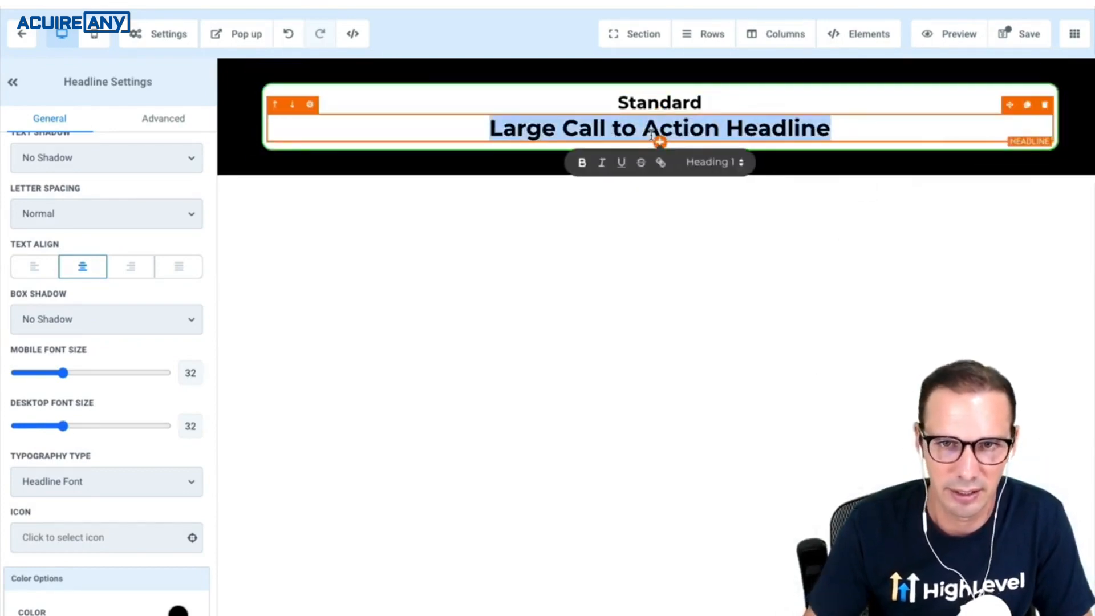
pyautogui.write('$97')
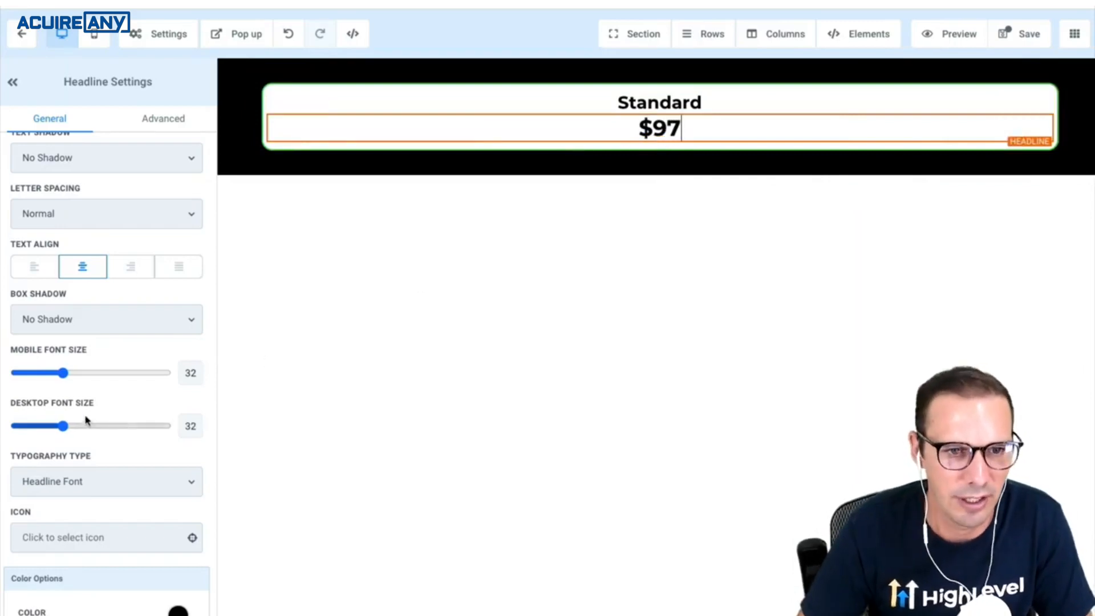
pyautogui.moveTo(64, 426); pyautogui.dragTo(125, 427)
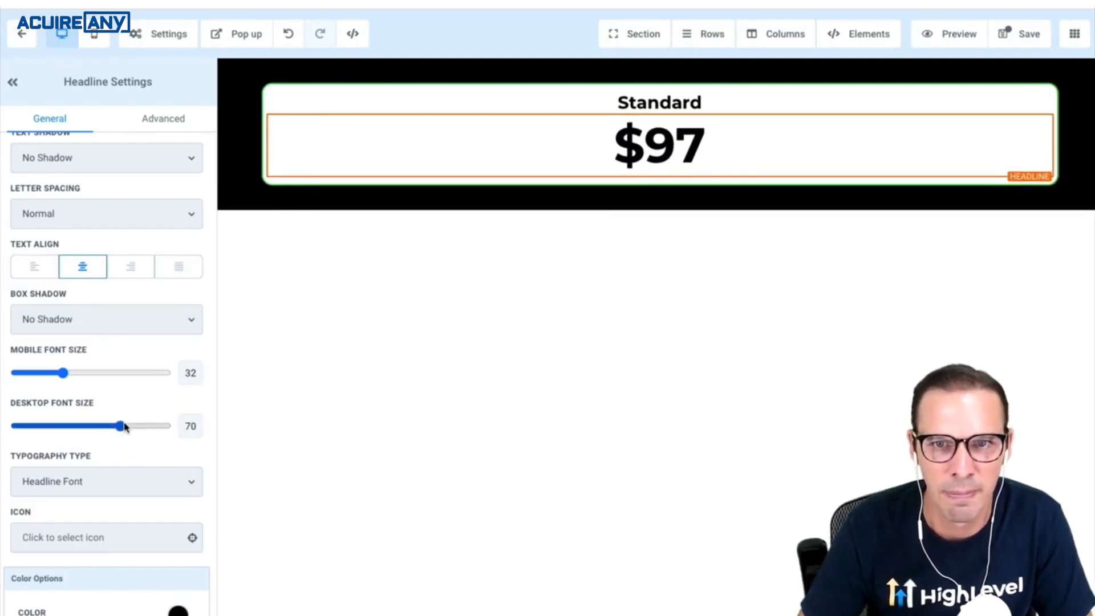
# Add a sub-headline below the price reading "/monthly" with a desktop font size of 17.
pyautogui.click(660, 177)
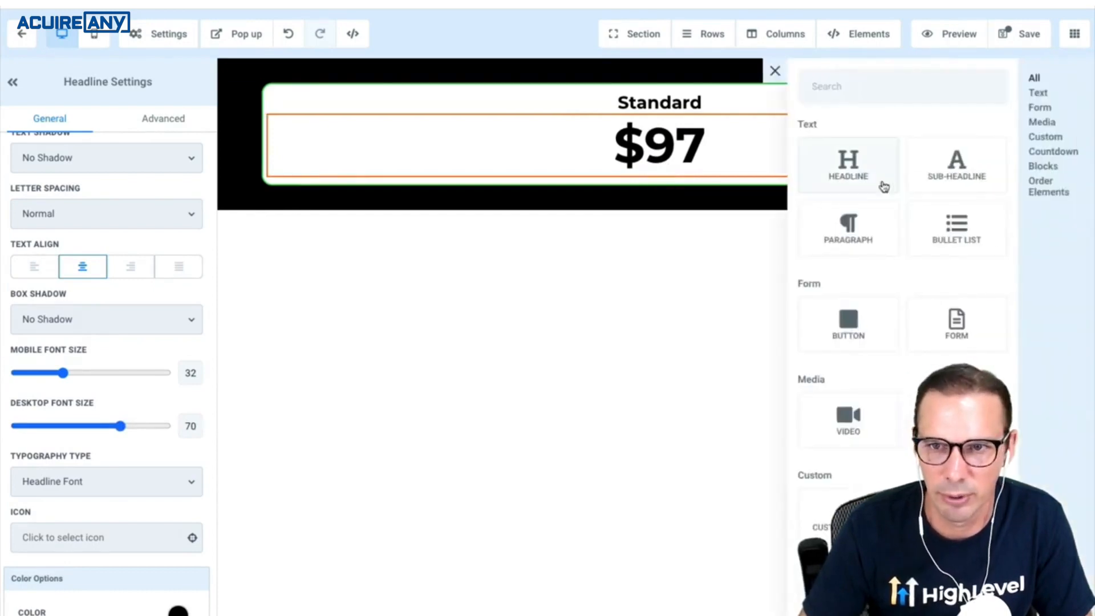
pyautogui.click(964, 183)
pyautogui.tripleClick(753, 188)
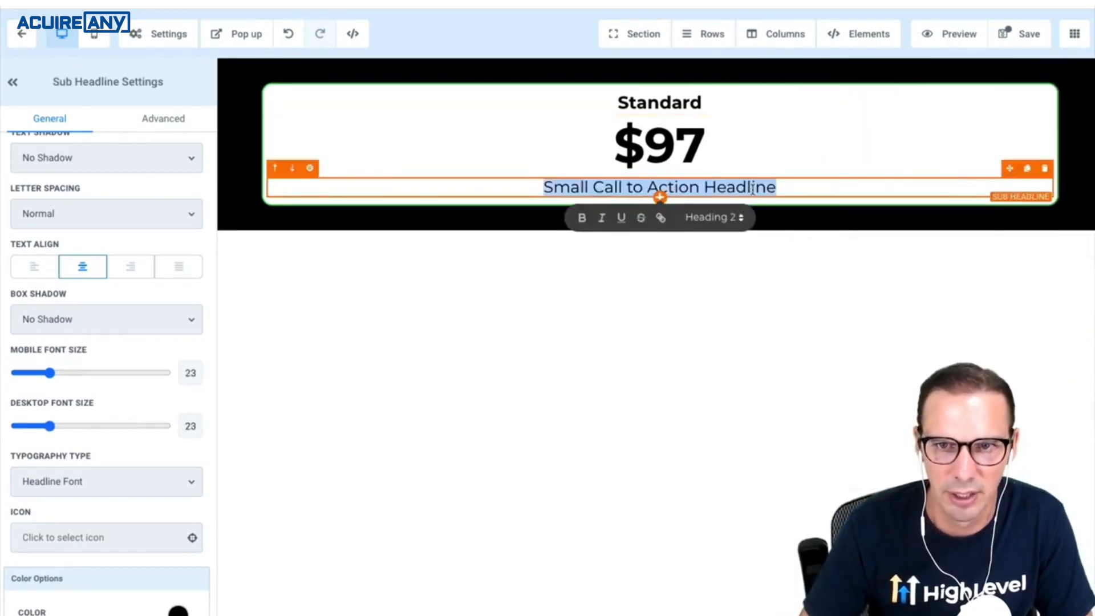
pyautogui.press('BackSpace')
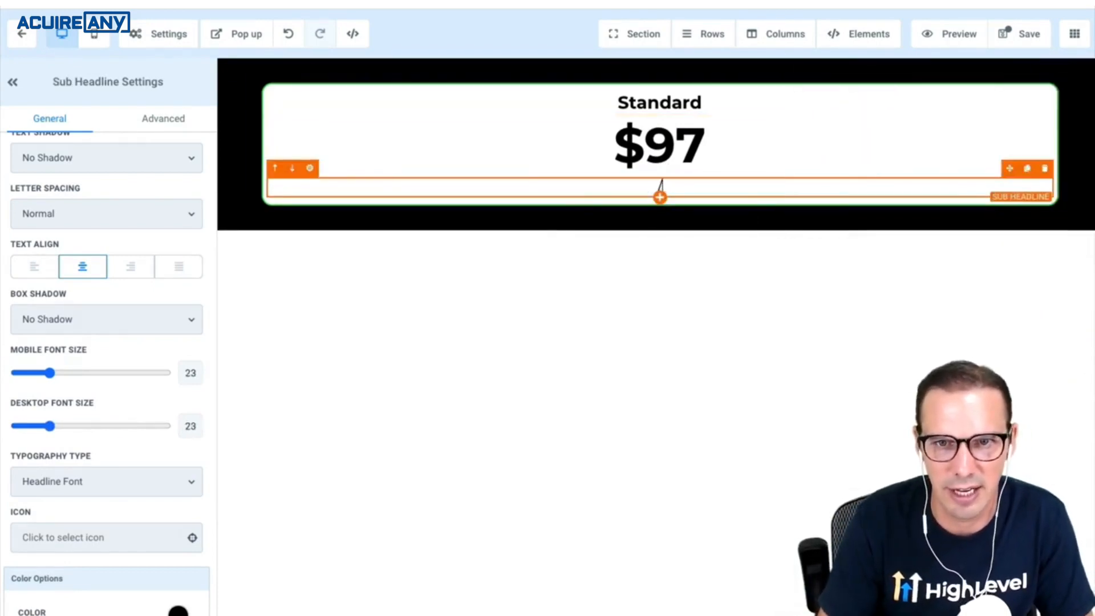
pyautogui.write('/monthly')
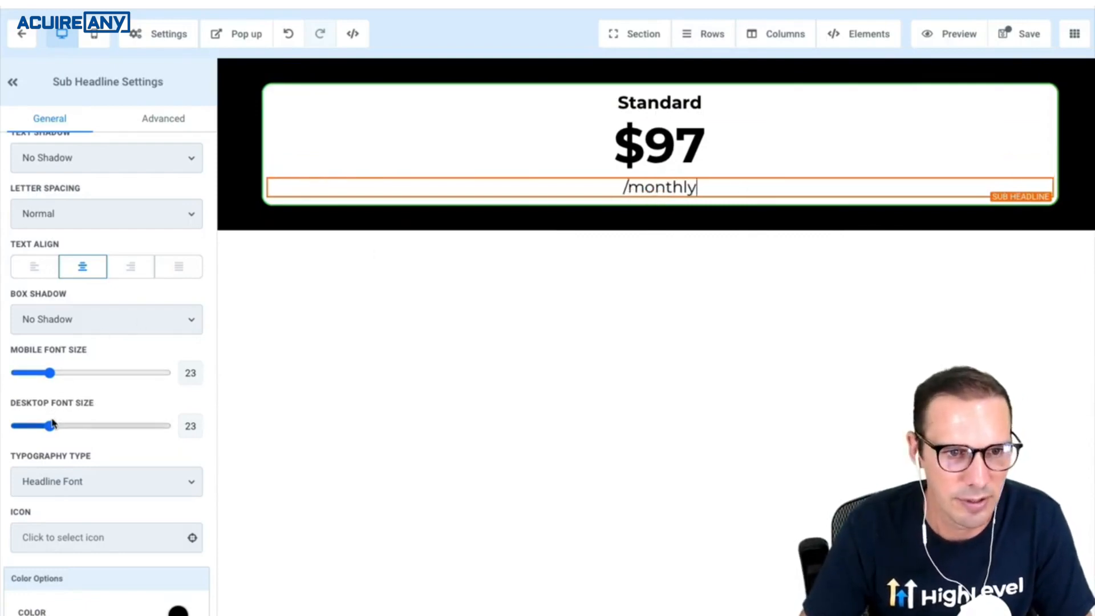
pyautogui.moveTo(51, 423); pyautogui.dragTo(46, 424)
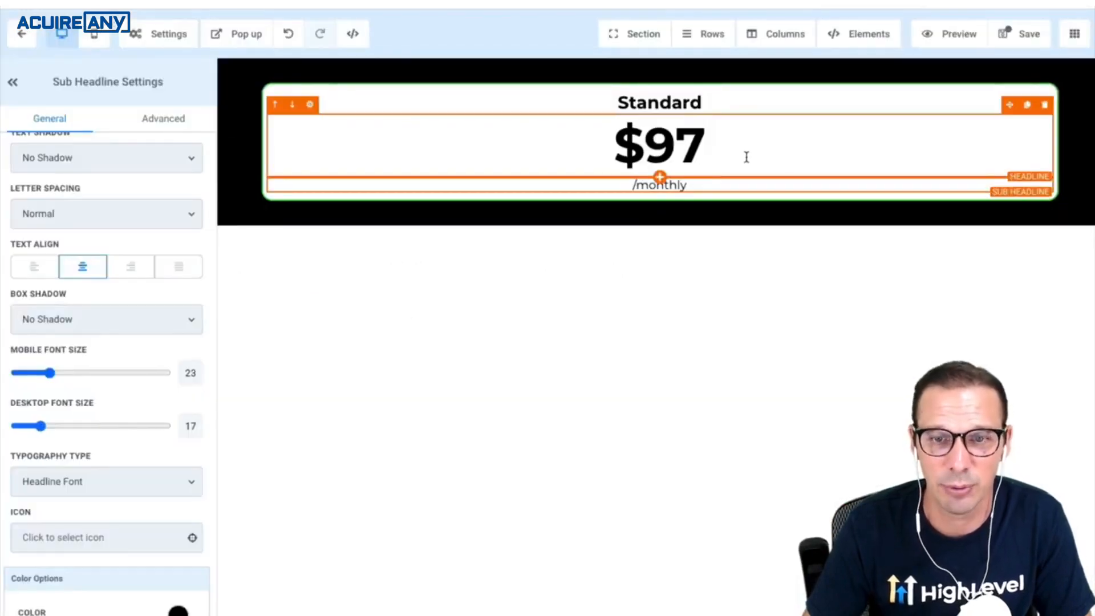
# Add a centered bullet list below "/monthly" with the plan's features, from "2 Way Text Messaging" to "Text To Pay".
pyautogui.click(659, 191)
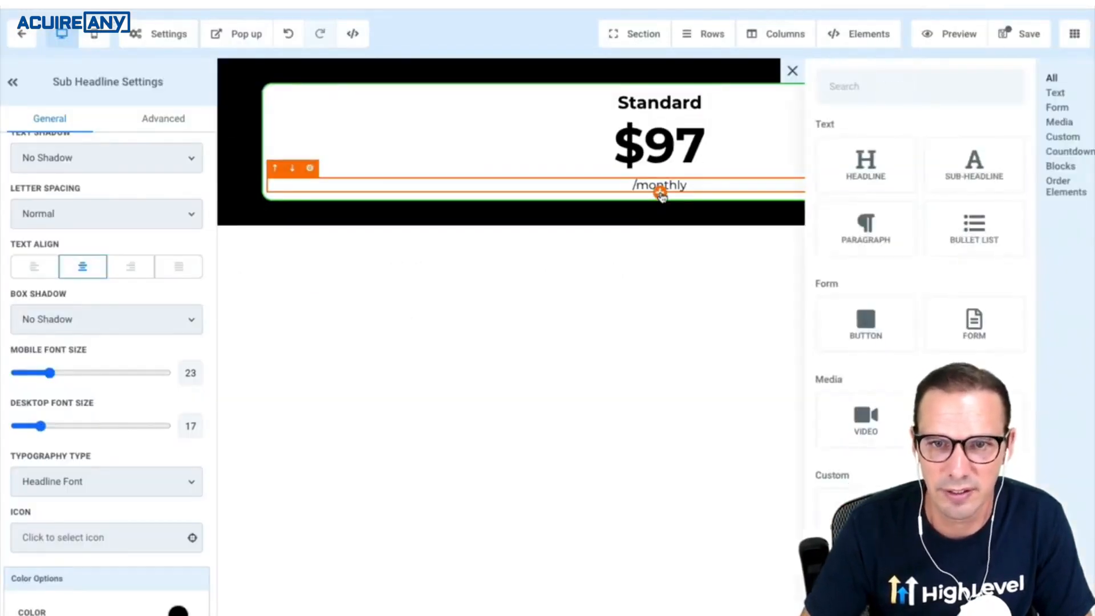
pyautogui.click(962, 247)
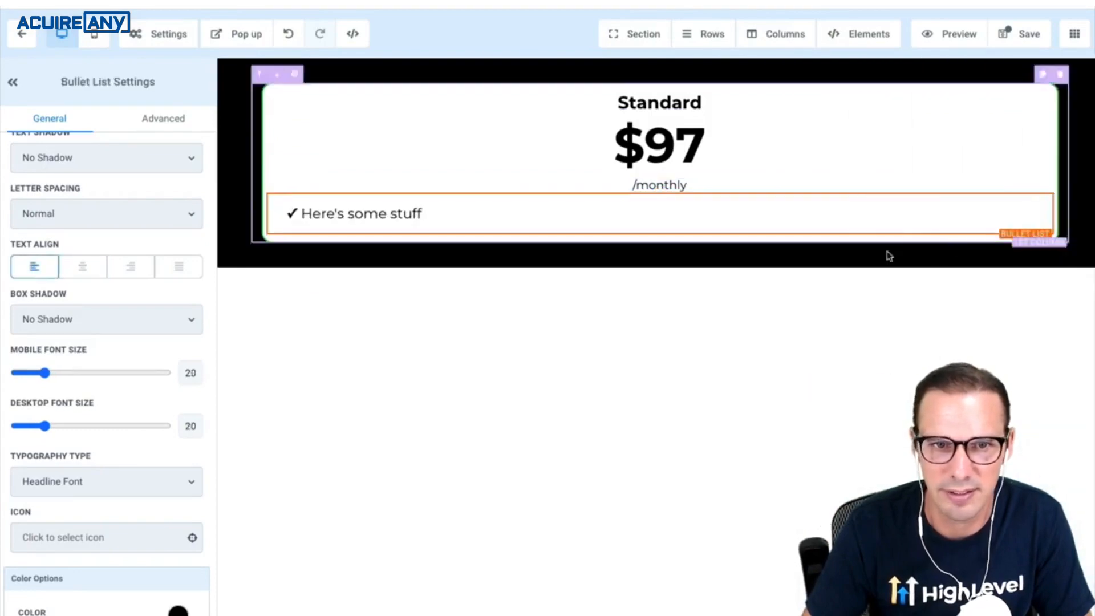
pyautogui.click(84, 271)
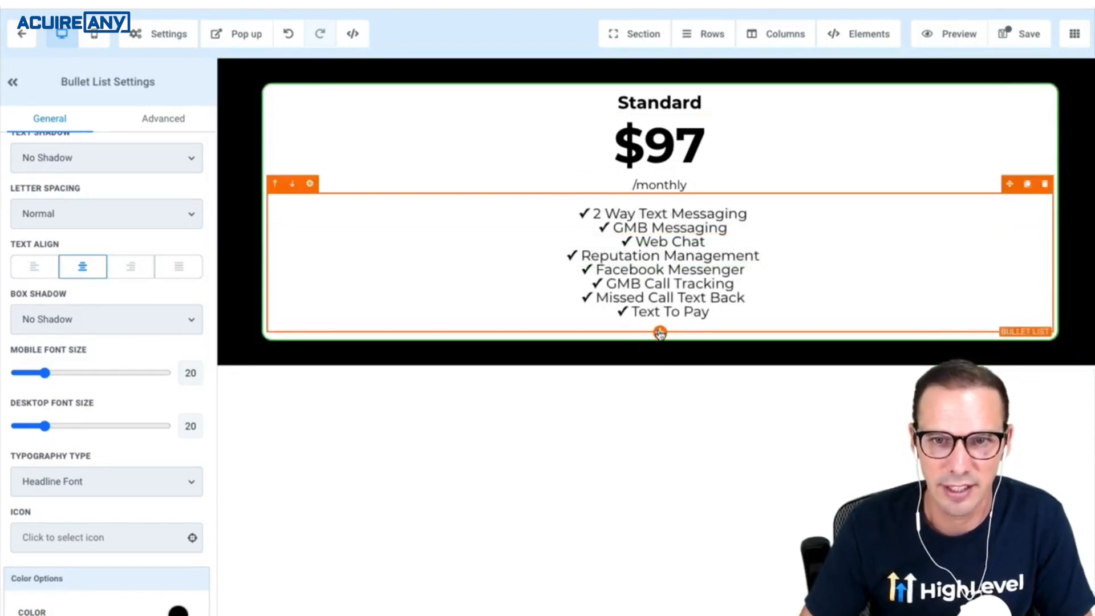
# Add a button below the bullet list with the text "Get Started" and save the page, dismissing the SEO metadata form.
pyautogui.click(660, 333)
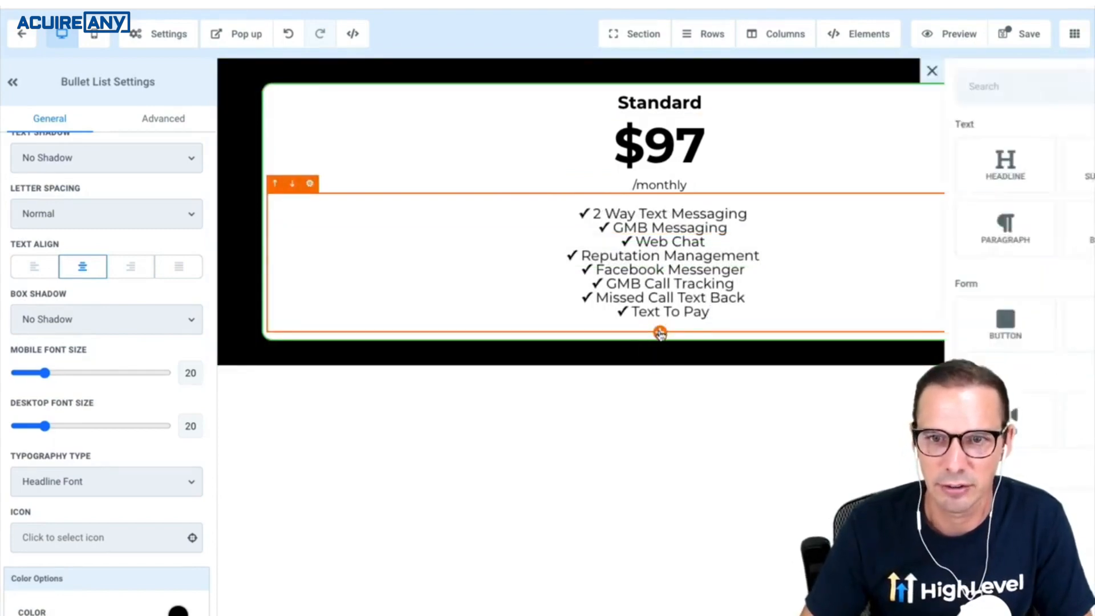
pyautogui.click(849, 332)
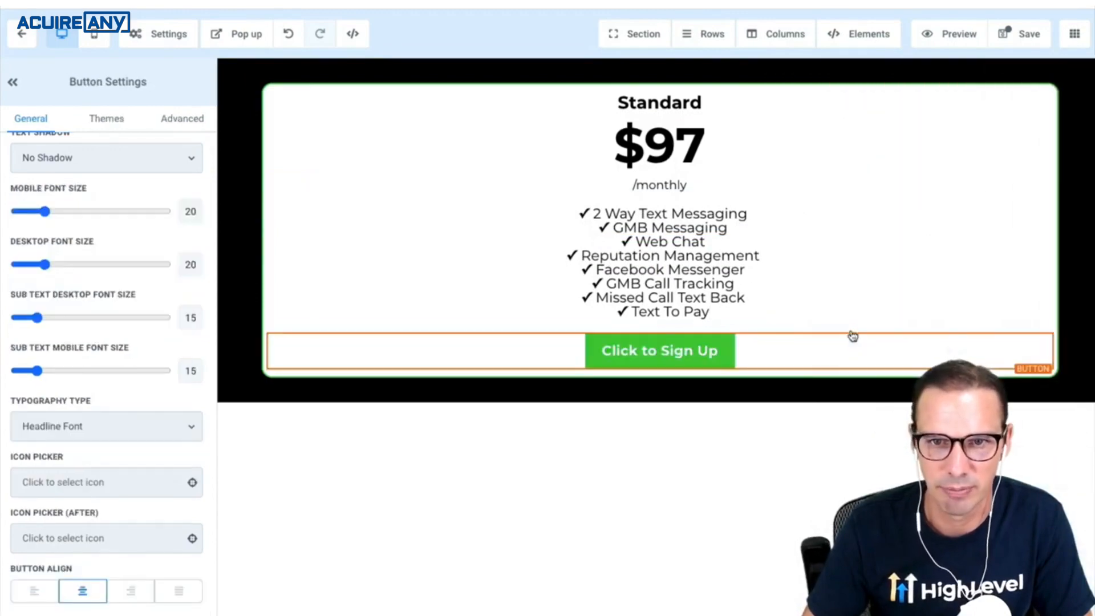
pyautogui.scroll(-10, 174, 428)
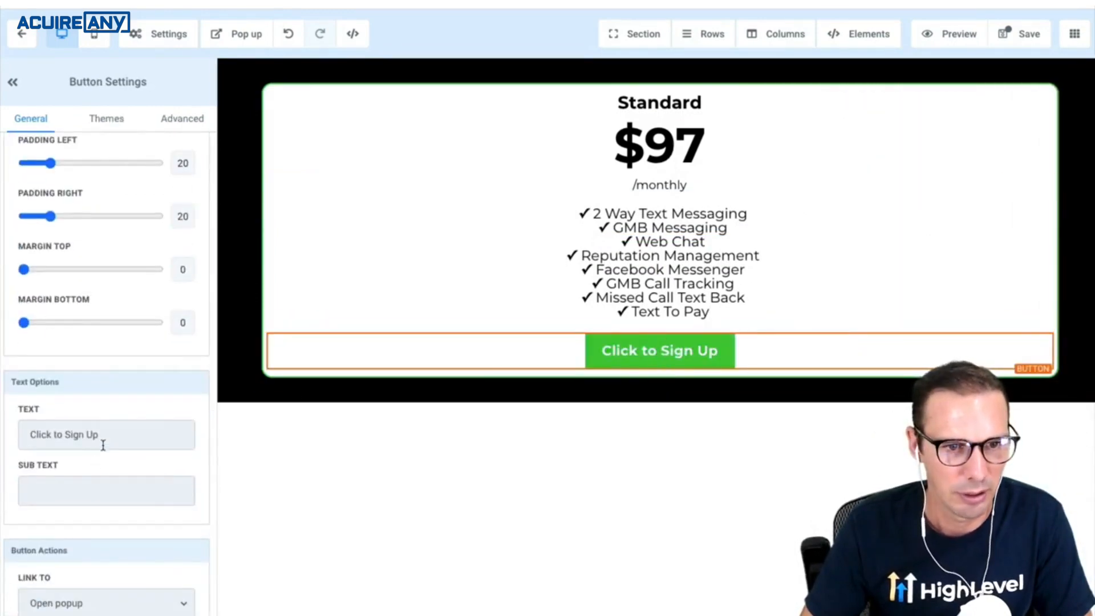
pyautogui.doubleClick(104, 443)
pyautogui.click(104, 443)
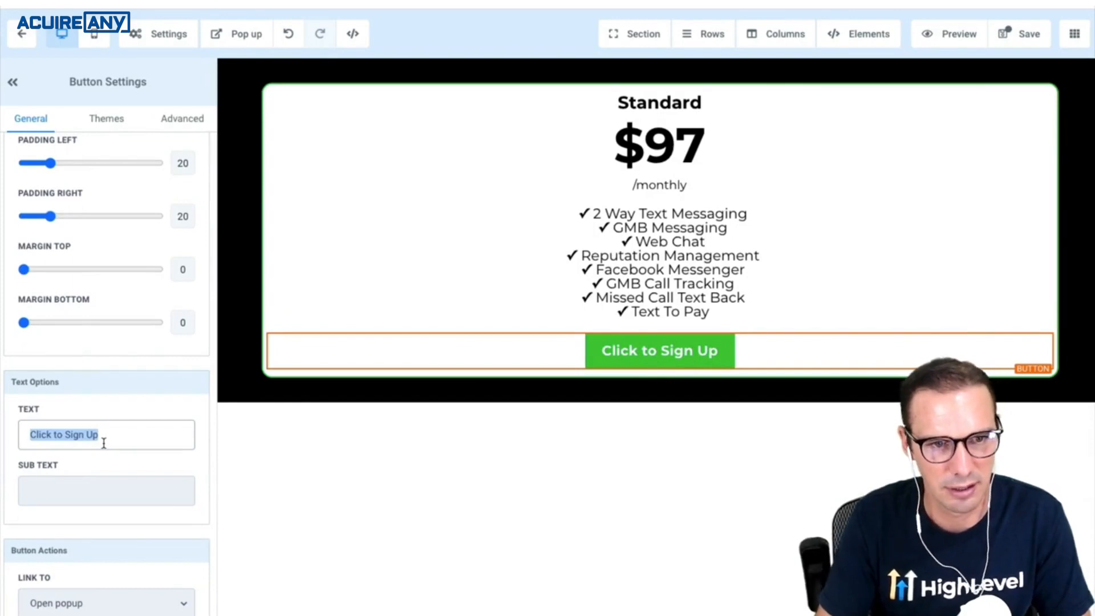
pyautogui.write('Get sta')
pyautogui.press('BackSpace')
pyautogui.press('BackSpace')
pyautogui.press('BackSpace')
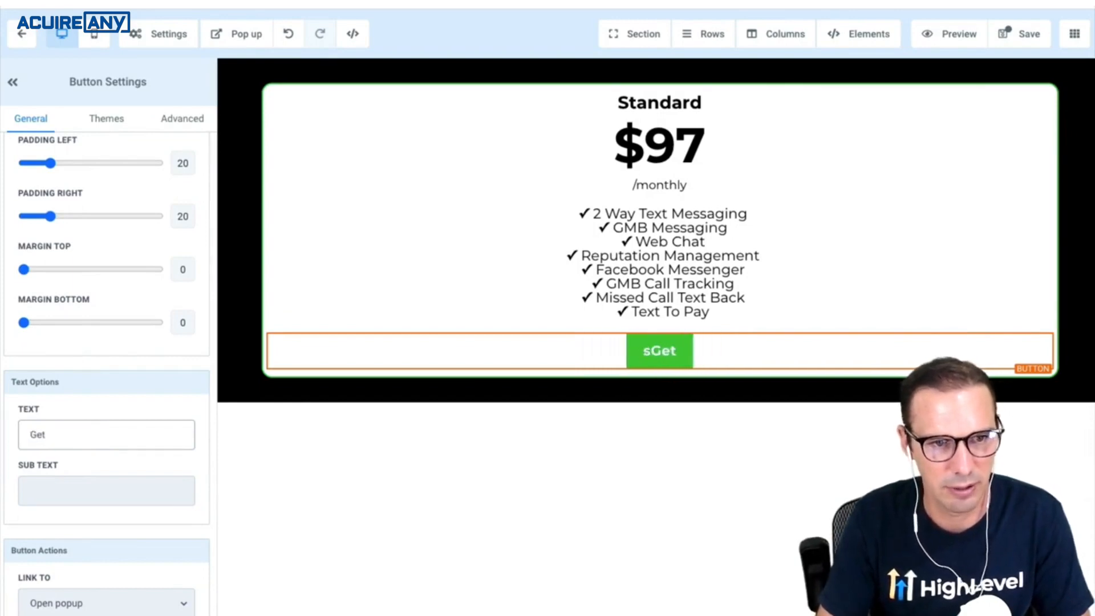
pyautogui.click(66, 429)
pyautogui.write('Sta')
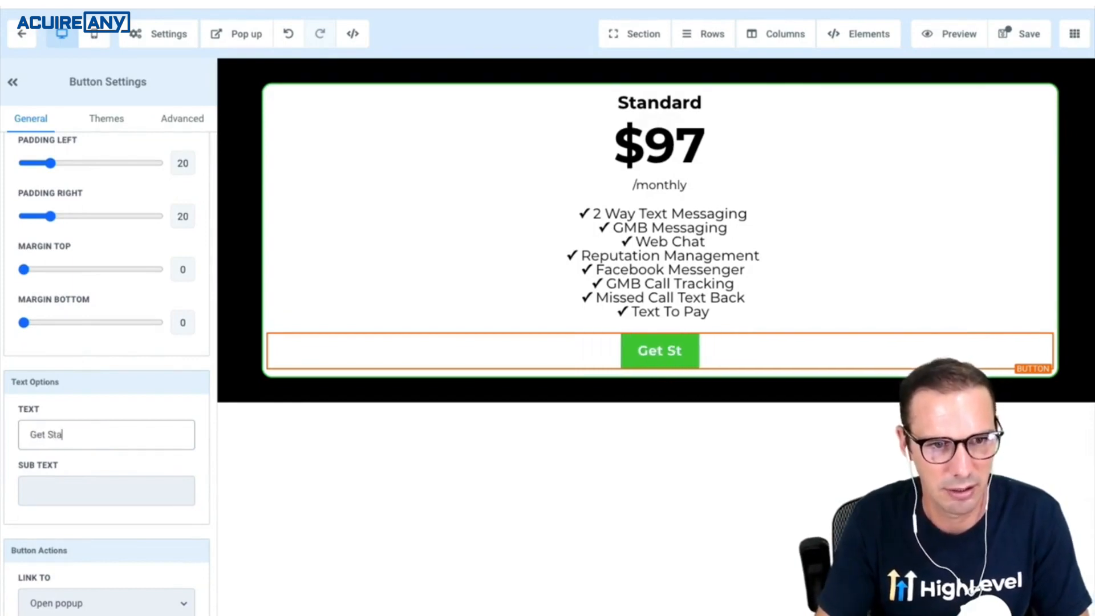
pyautogui.write('rtexc')
pyautogui.press('BackSpace')
pyautogui.press('BackSpace')
pyautogui.write('d')
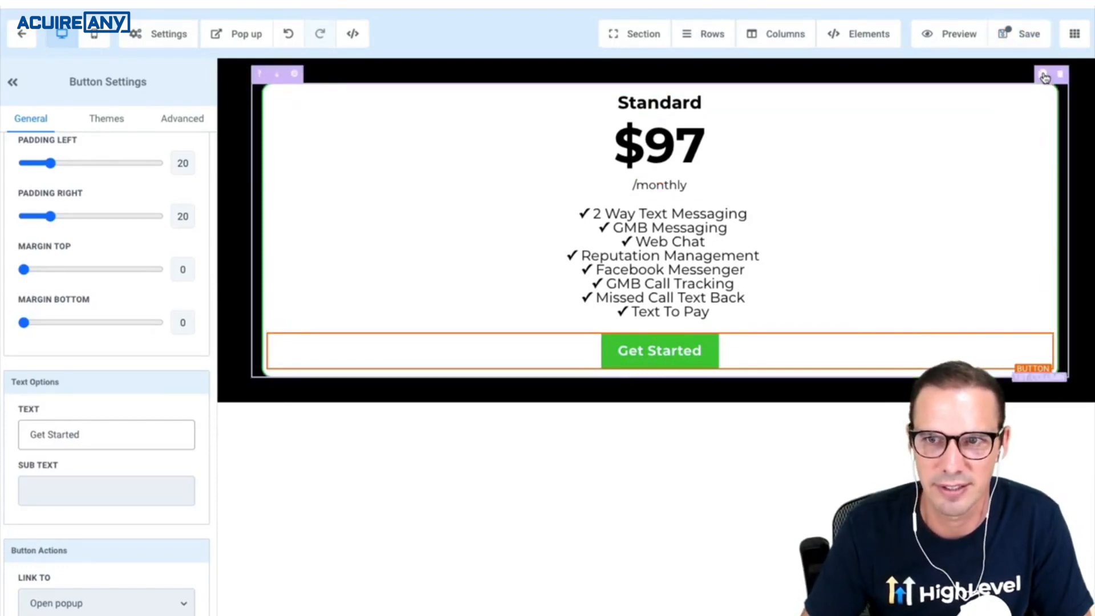
pyautogui.click(1026, 39)
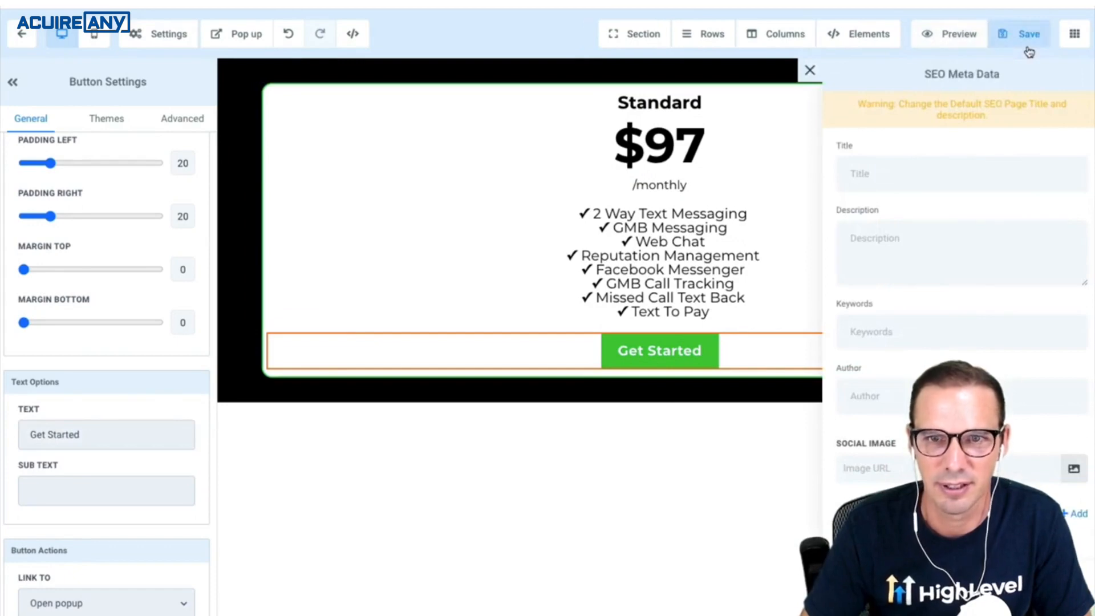
pyautogui.click(810, 71)
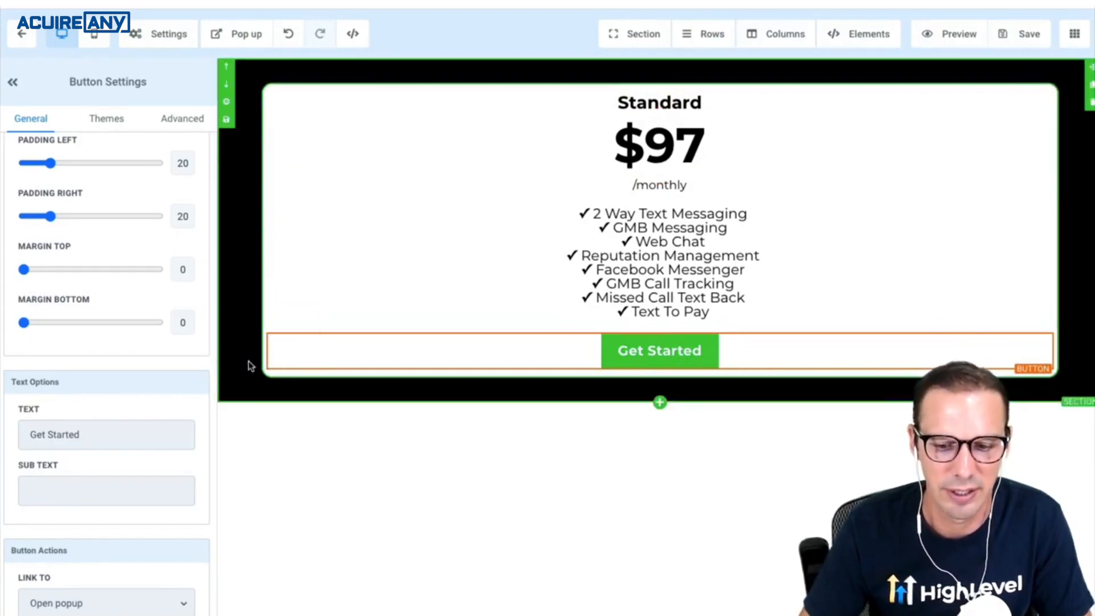
# Set the pricing column's top and bottom padding to 40.
pyautogui.click(262, 363)
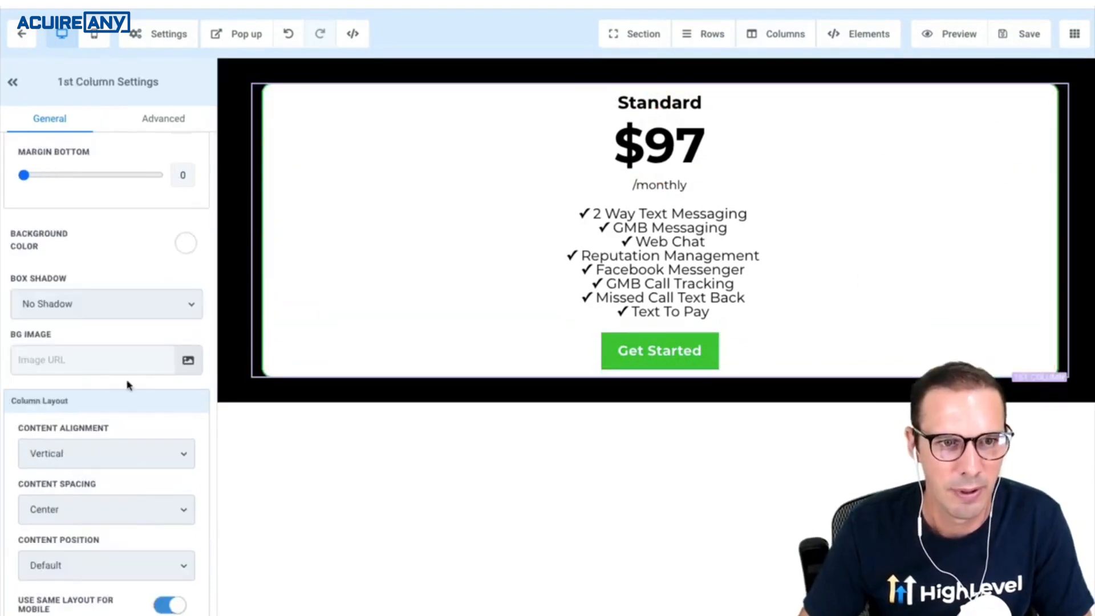
pyautogui.scroll(2, 127, 384)
pyautogui.scroll(-2, 127, 384)
pyautogui.scroll(5, 127, 384)
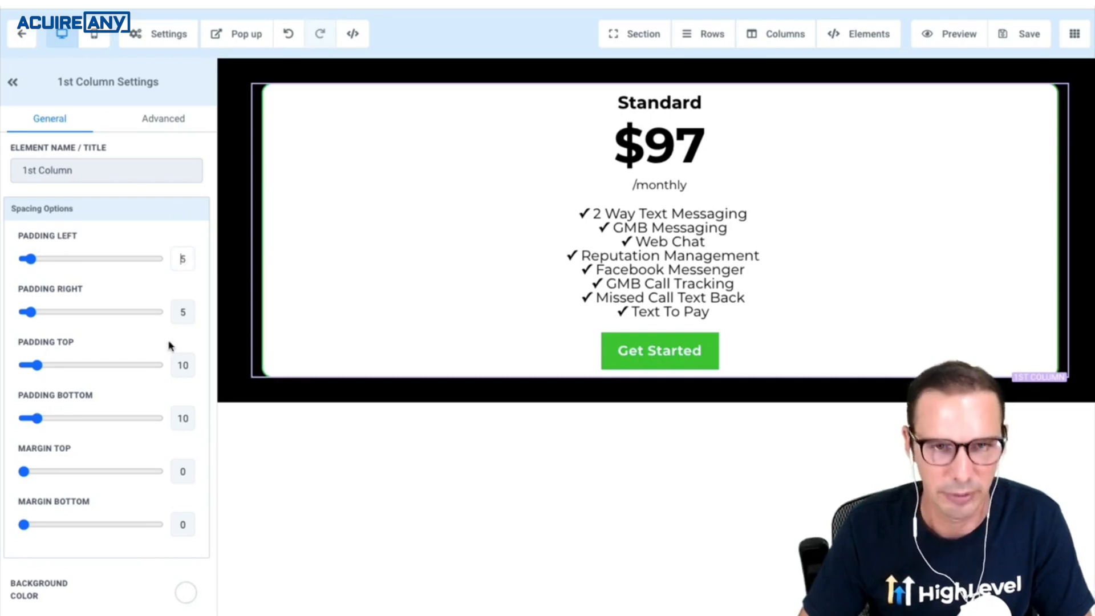
pyautogui.write('4')
pyautogui.press('BackSpace')
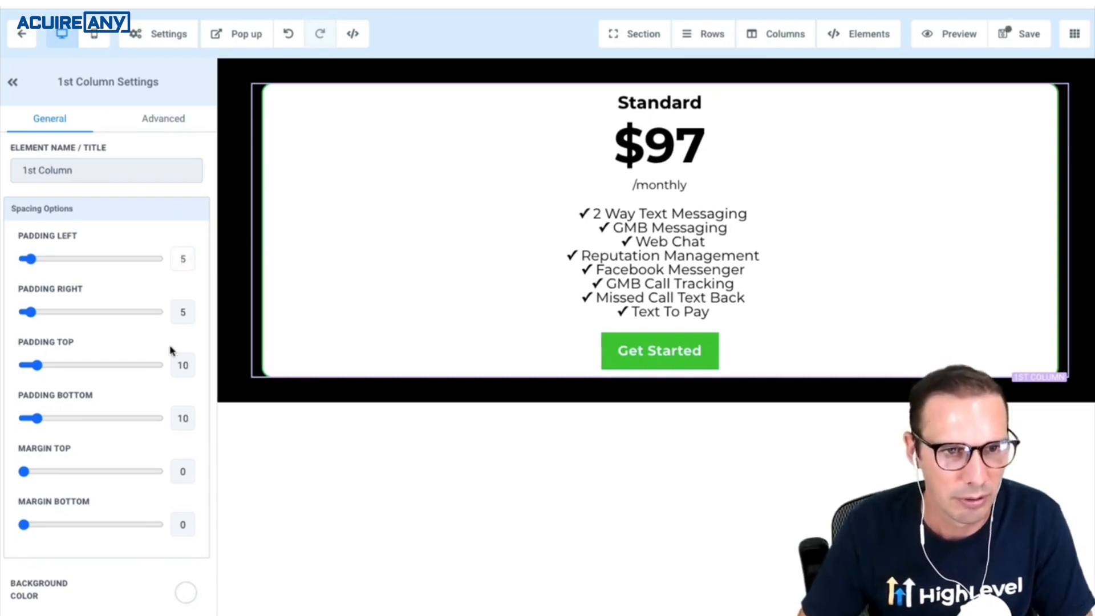
pyautogui.moveTo(182, 366); pyautogui.dragTo(172, 369)
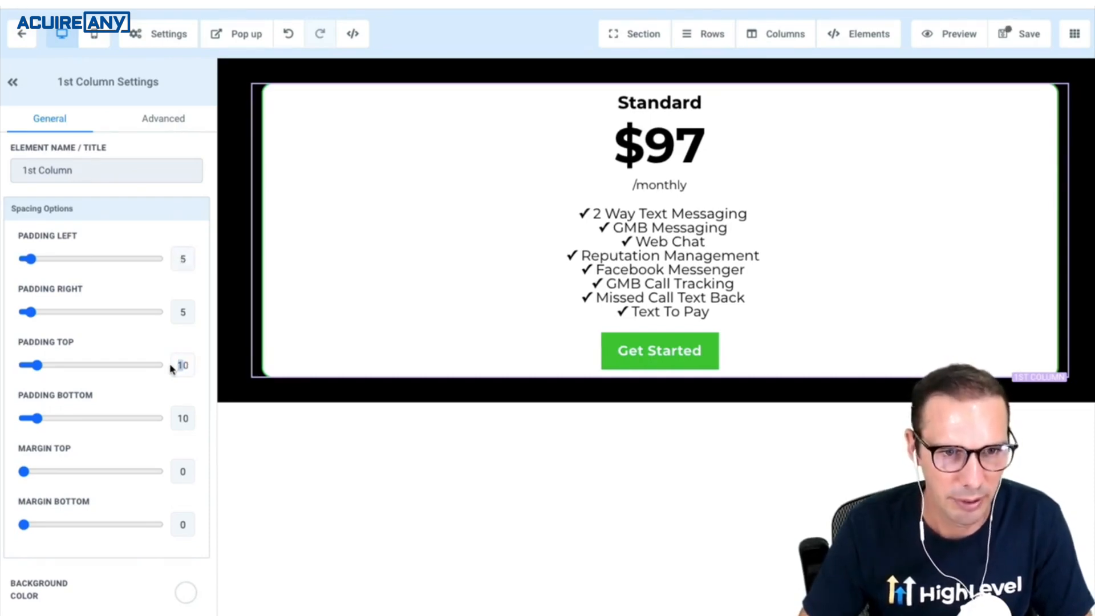
pyautogui.write('4')
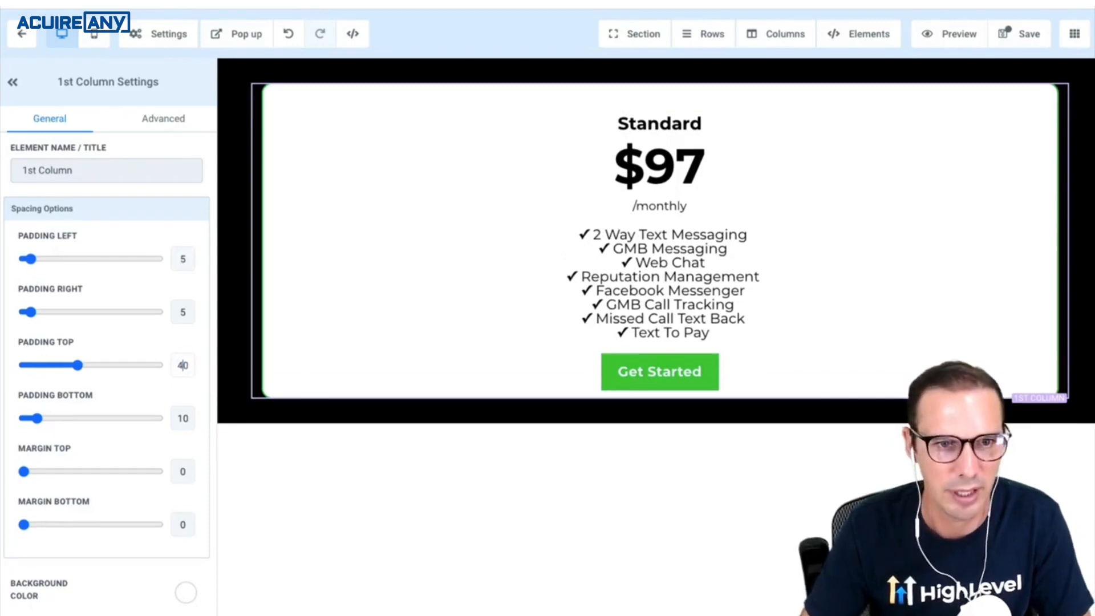
pyautogui.moveTo(185, 423); pyautogui.dragTo(162, 422)
pyautogui.write('4')
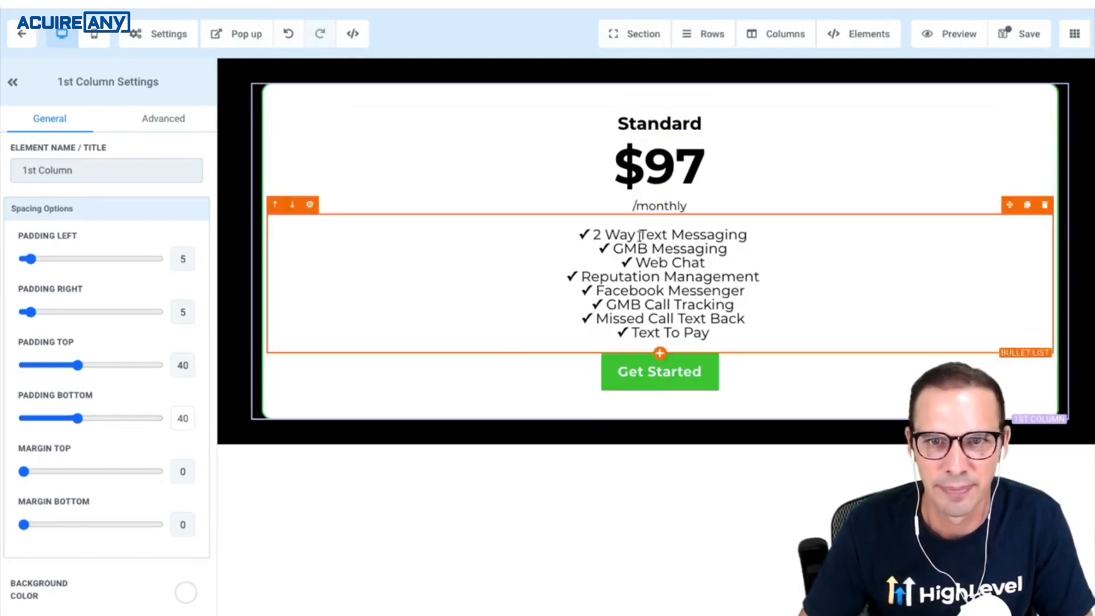
# Set the "$97" headline's top and bottom padding to 10.
pyautogui.click(664, 124)
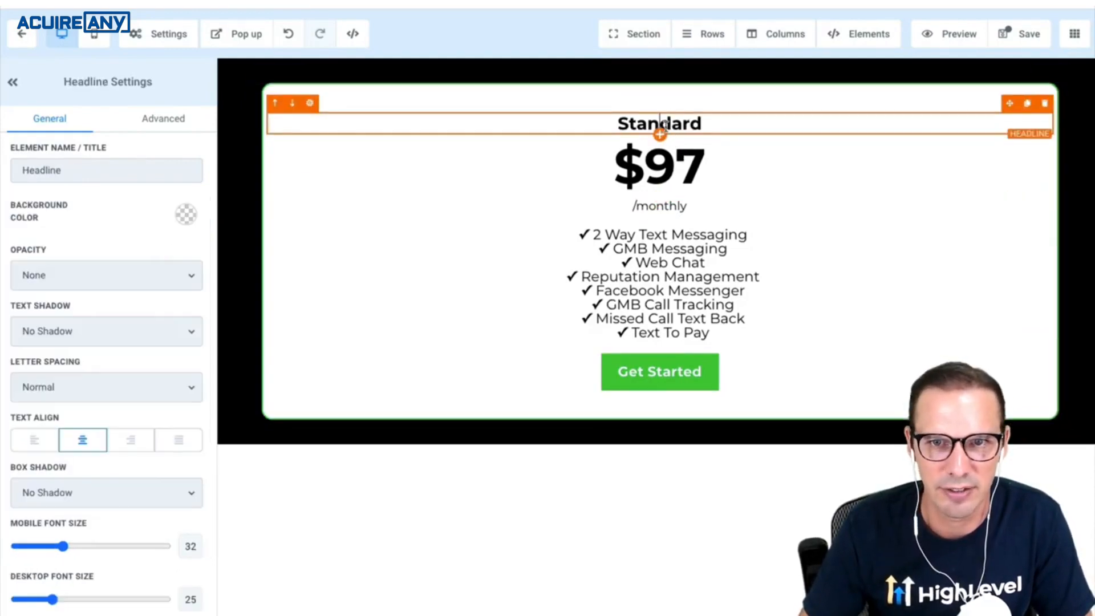
pyautogui.click(642, 167)
pyautogui.scroll(-10, 93, 528)
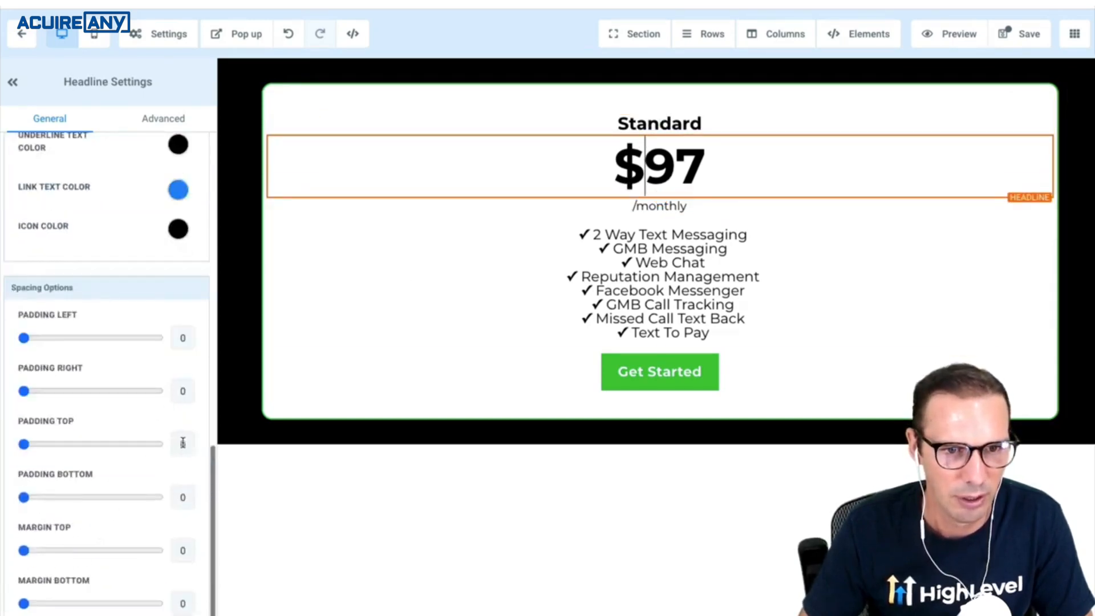
pyautogui.click(183, 445)
pyautogui.write('1')
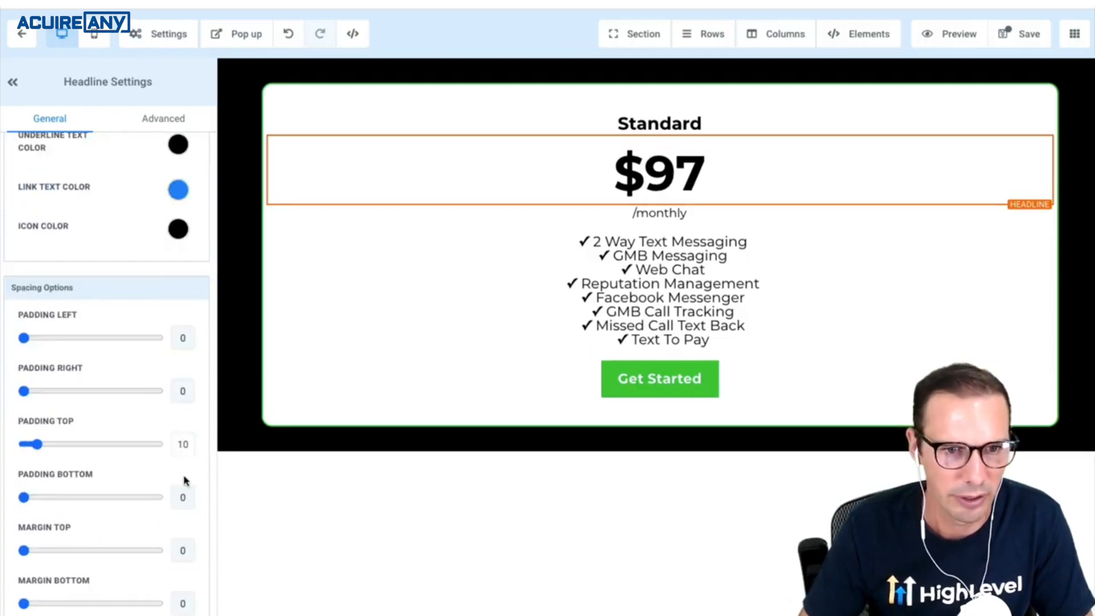
pyautogui.click(183, 494)
pyautogui.write('1')
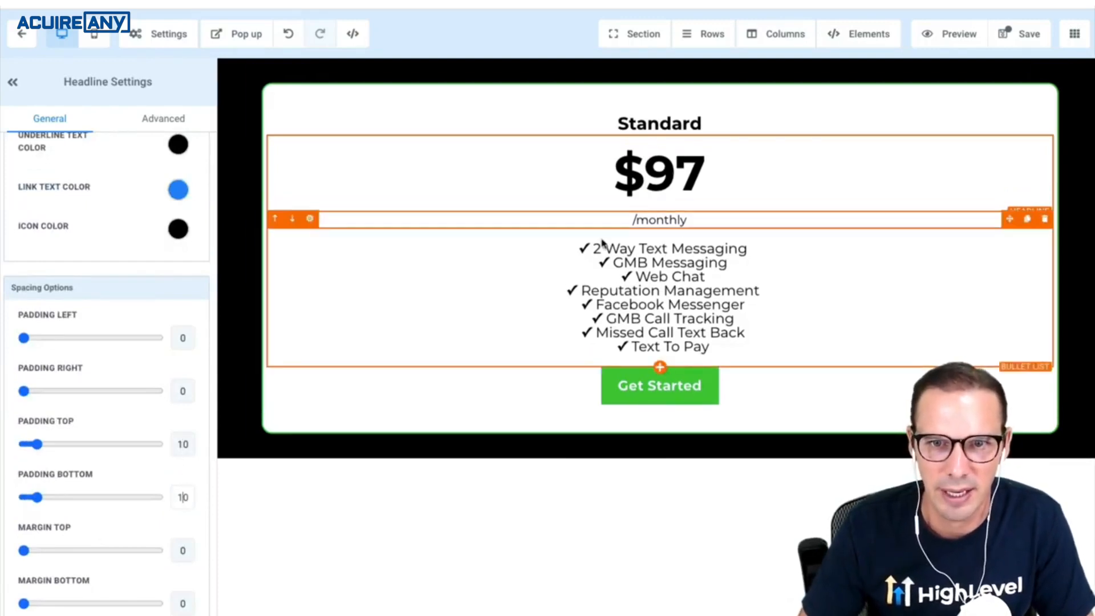
# Increase the line height of the feature bullet list to 1.5.
pyautogui.click(638, 291)
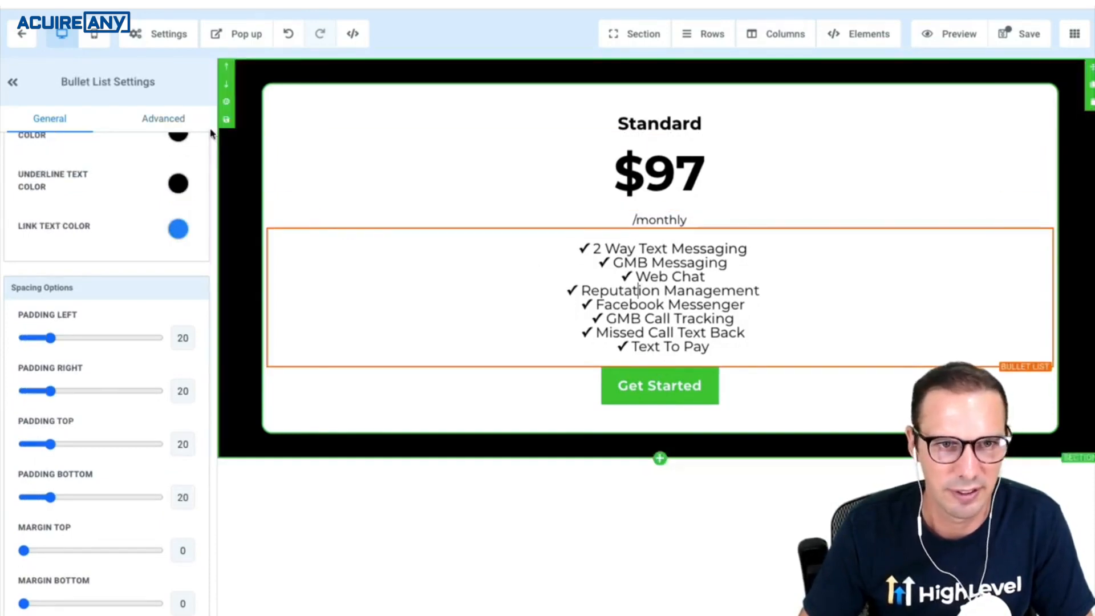
pyautogui.click(171, 121)
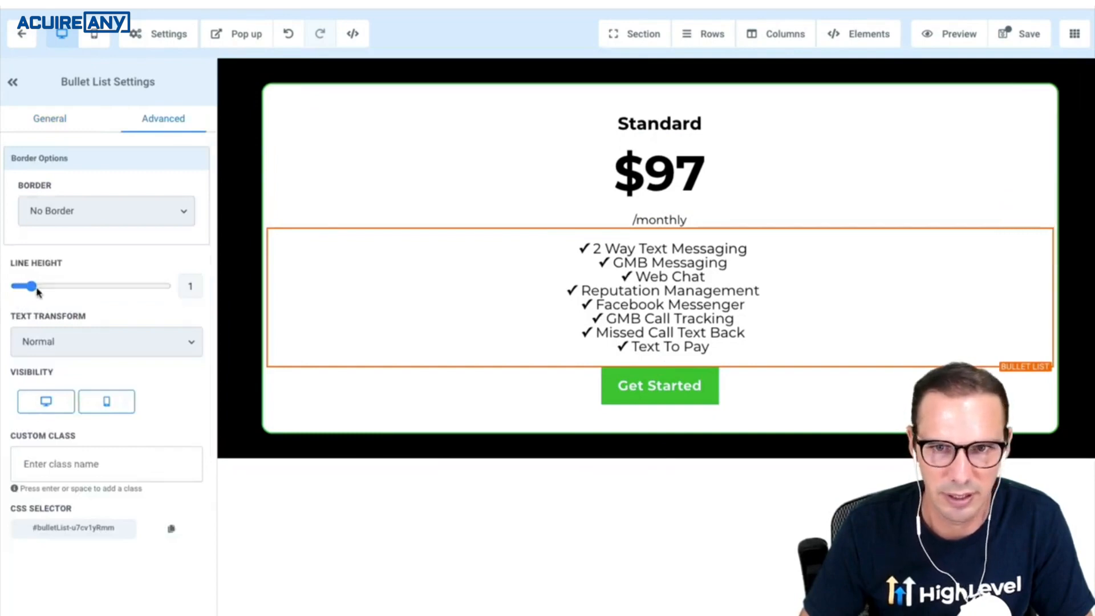
pyautogui.moveTo(37, 292)
pyautogui.mouseDown()
pyautogui.moveTo(20, 291)
pyautogui.moveTo(33, 292)
pyautogui.mouseUp()
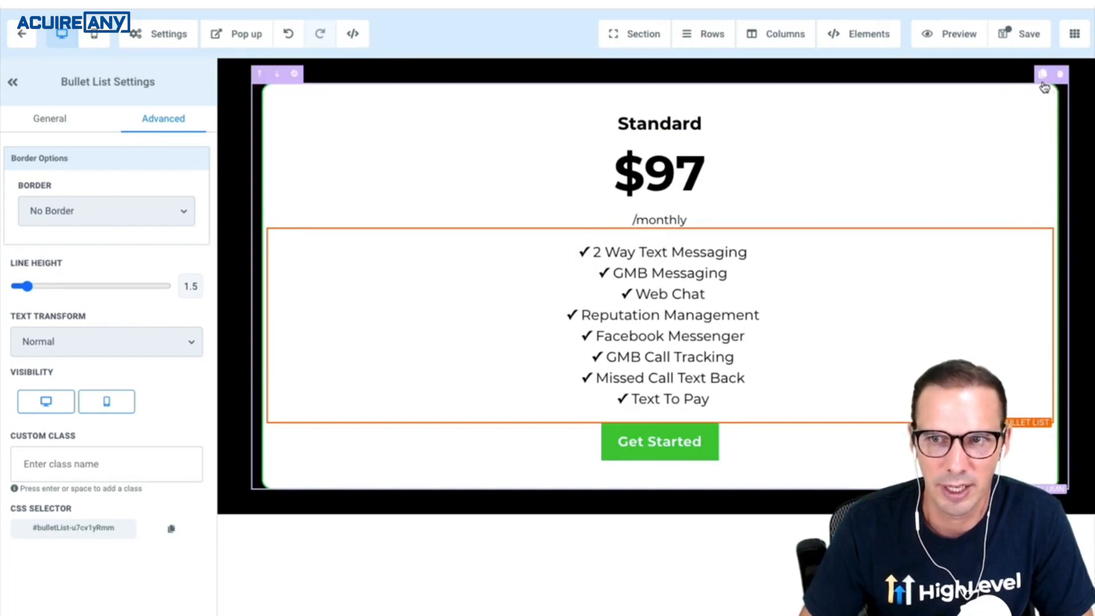
# Duplicate the Standard pricing column twice to make three pricing columns side by side.
pyautogui.click(1042, 80)
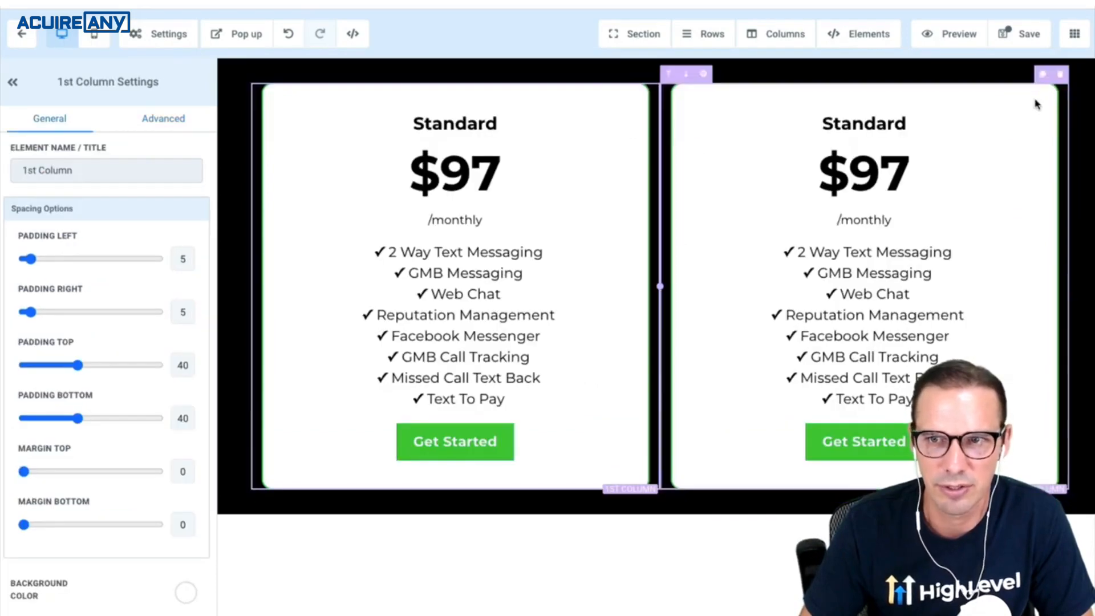
pyautogui.click(1042, 83)
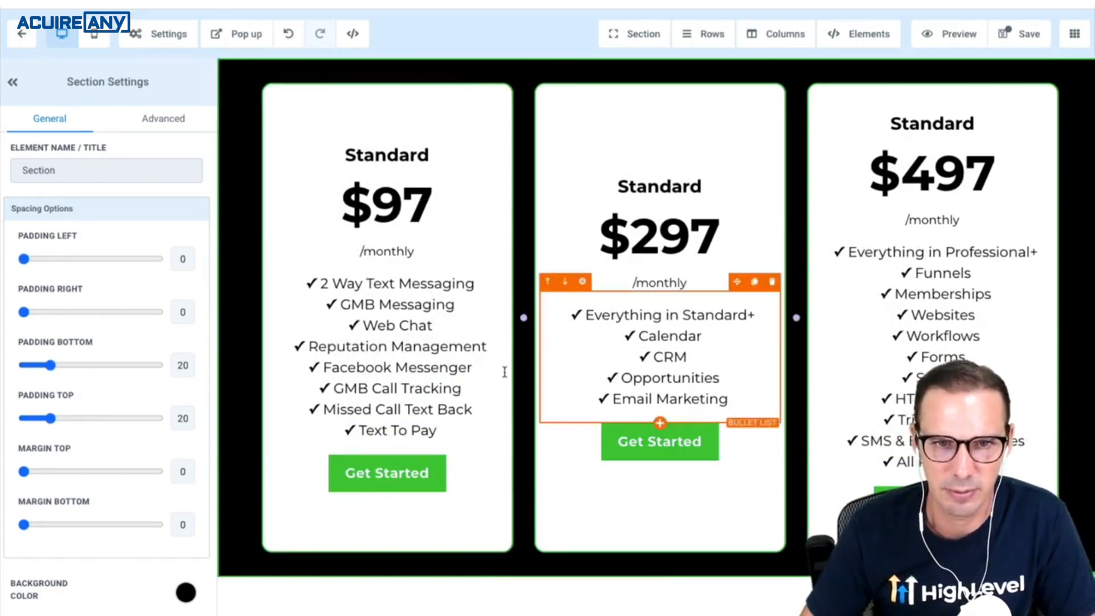
# Set the bottom padding of the bullet lists in the $97, $297 and $497 columns to 40.
pyautogui.click(424, 393)
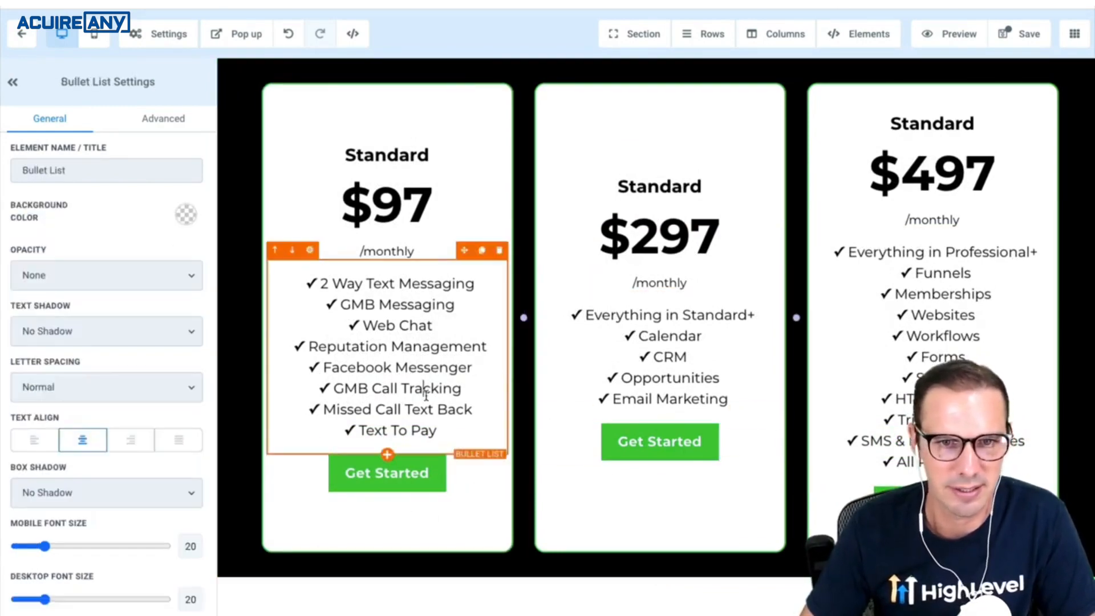
pyautogui.scroll(-8, 145, 465)
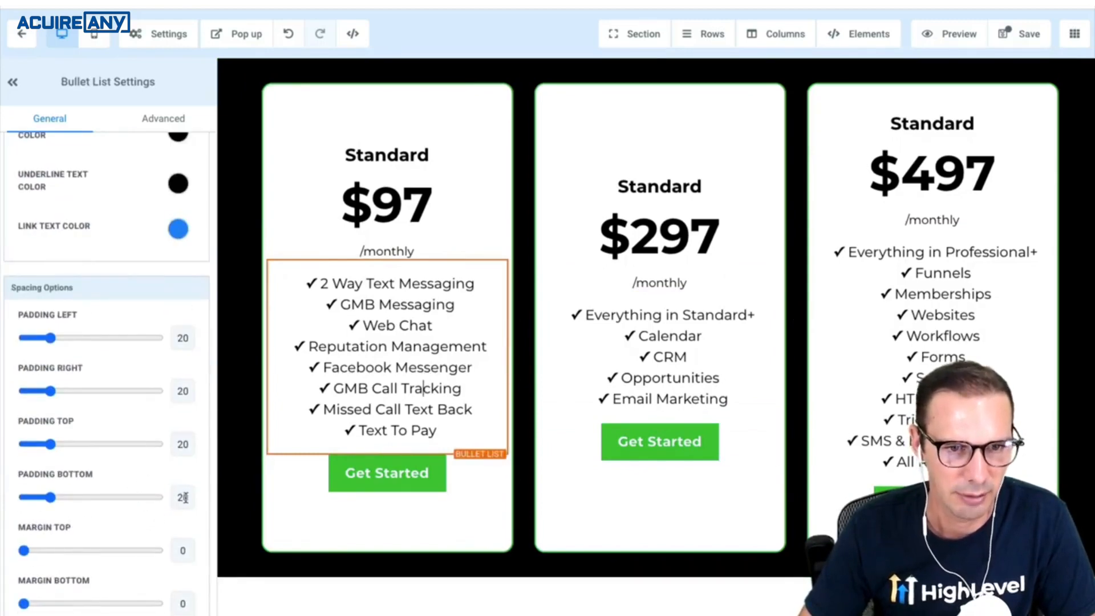
pyautogui.moveTo(187, 498); pyautogui.dragTo(175, 498)
pyautogui.write('40')
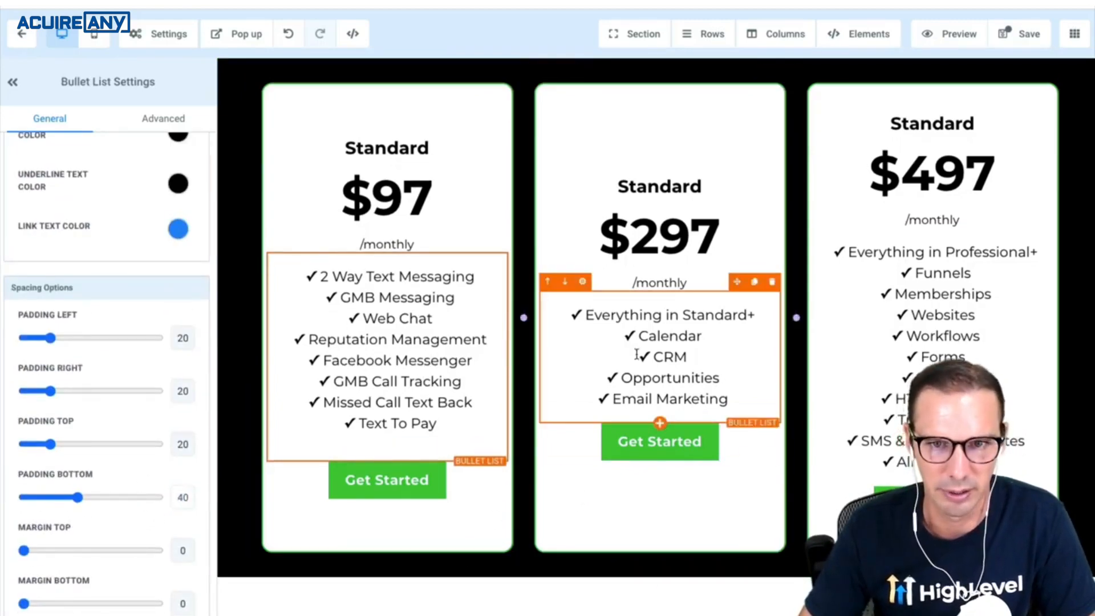
pyautogui.hotkey('ctrl', 'z')
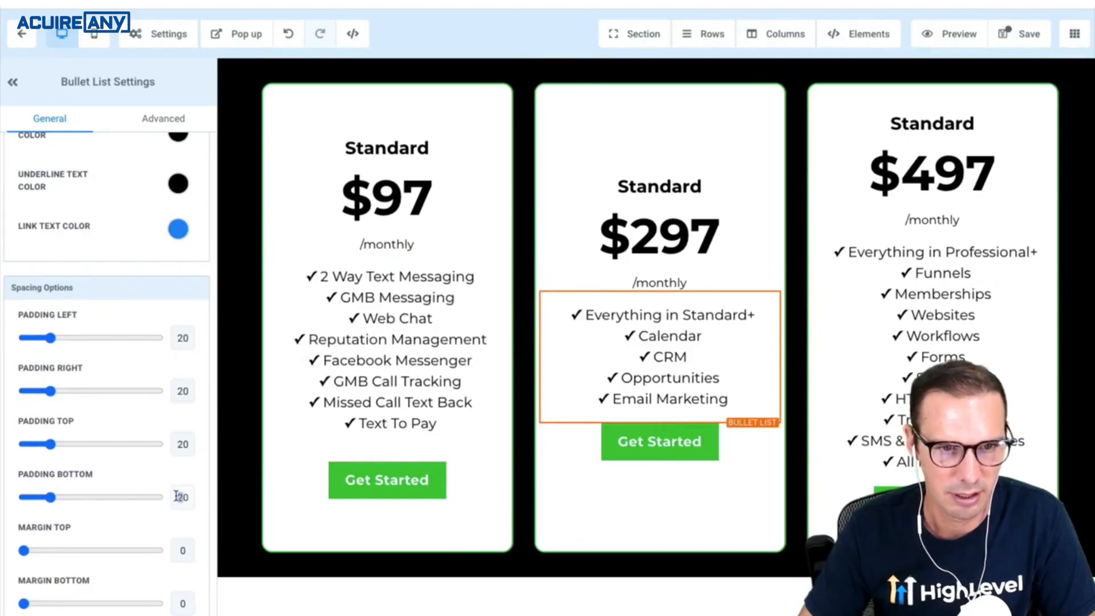
pyautogui.write('40')
pyautogui.click(850, 394)
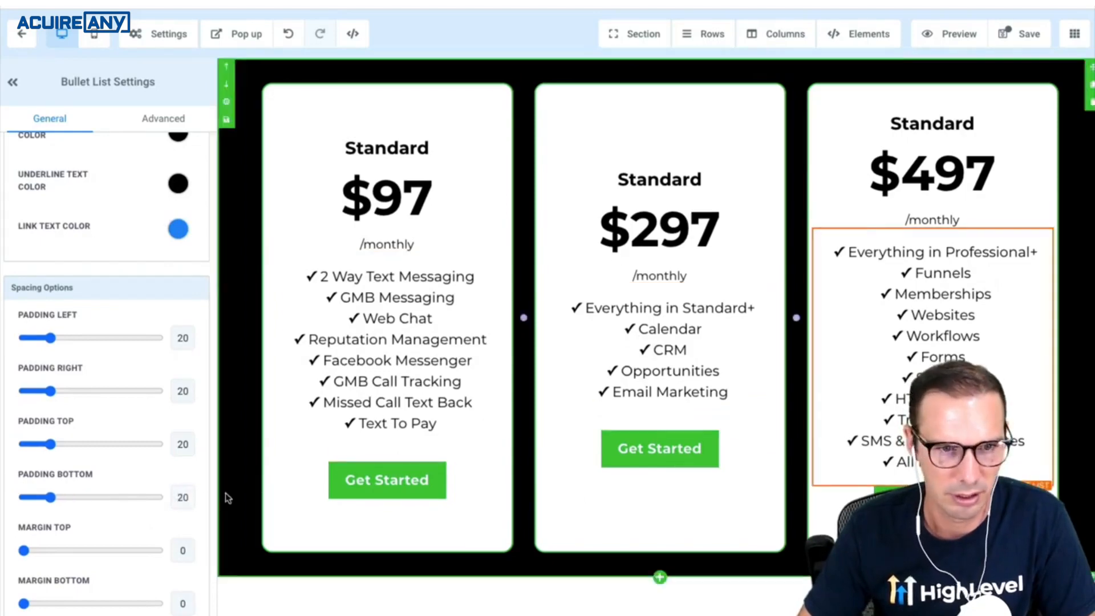
pyautogui.doubleClick(187, 498)
pyautogui.write('40')
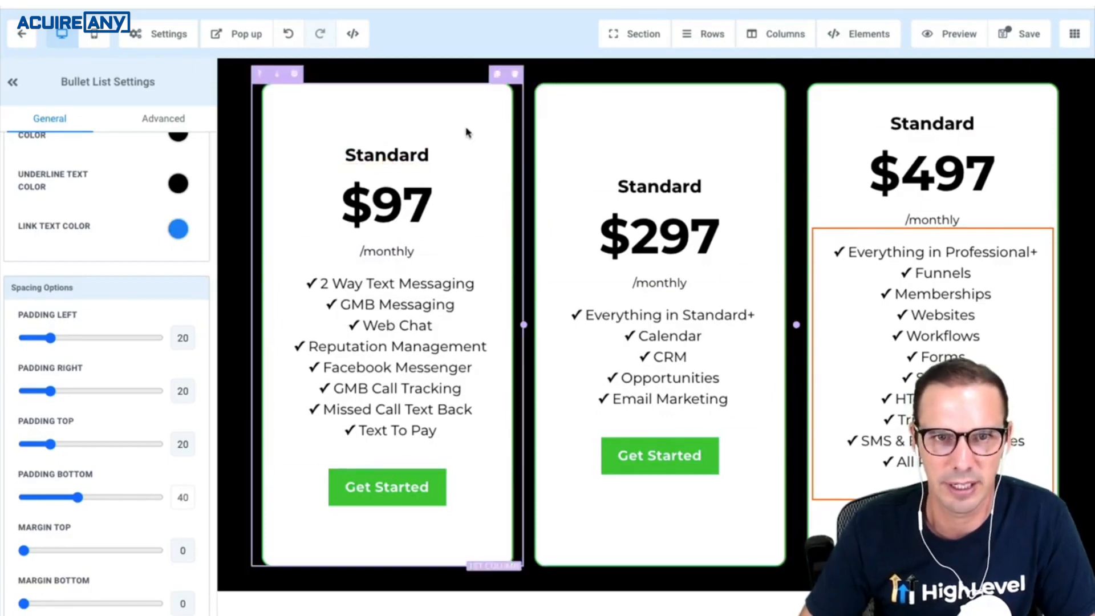
# Set the content spacing of the $297 and $497 columns to Left.
pyautogui.click(536, 110)
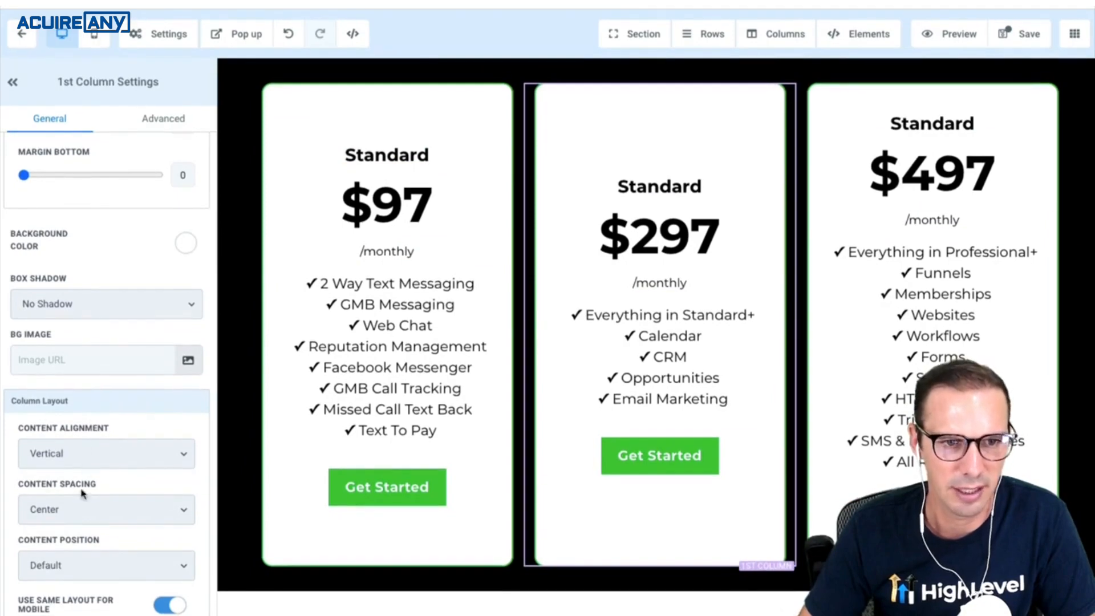
pyautogui.click(101, 502)
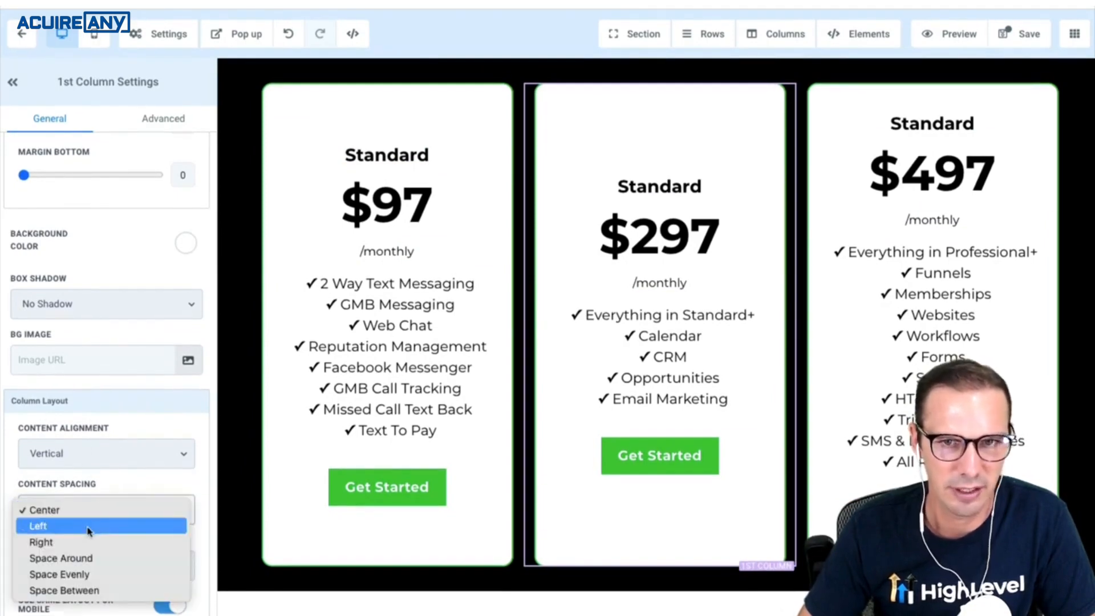
pyautogui.click(89, 525)
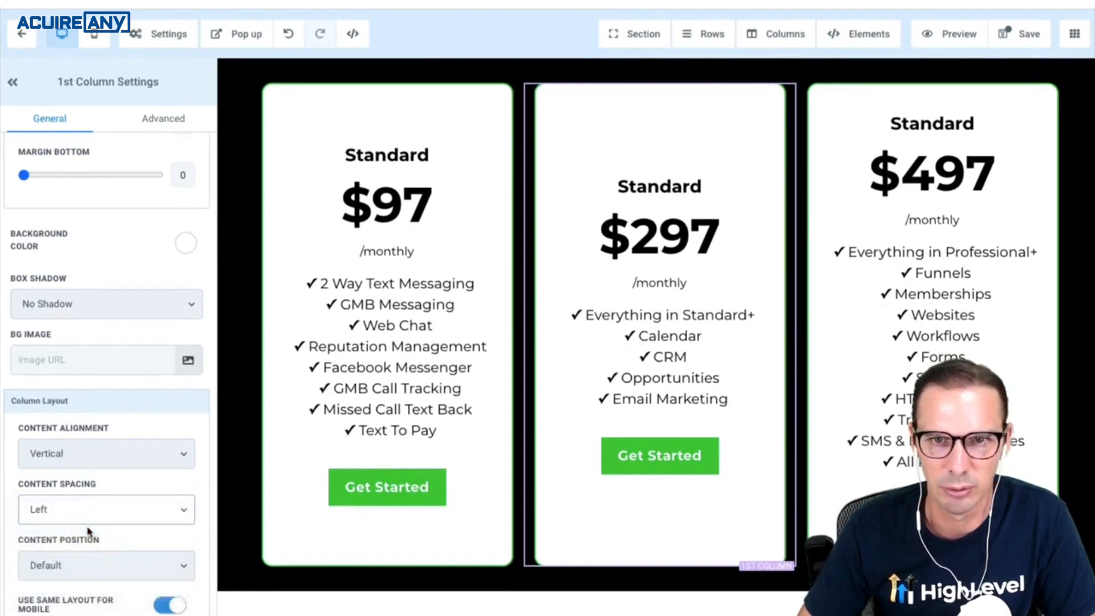
pyautogui.click(881, 89)
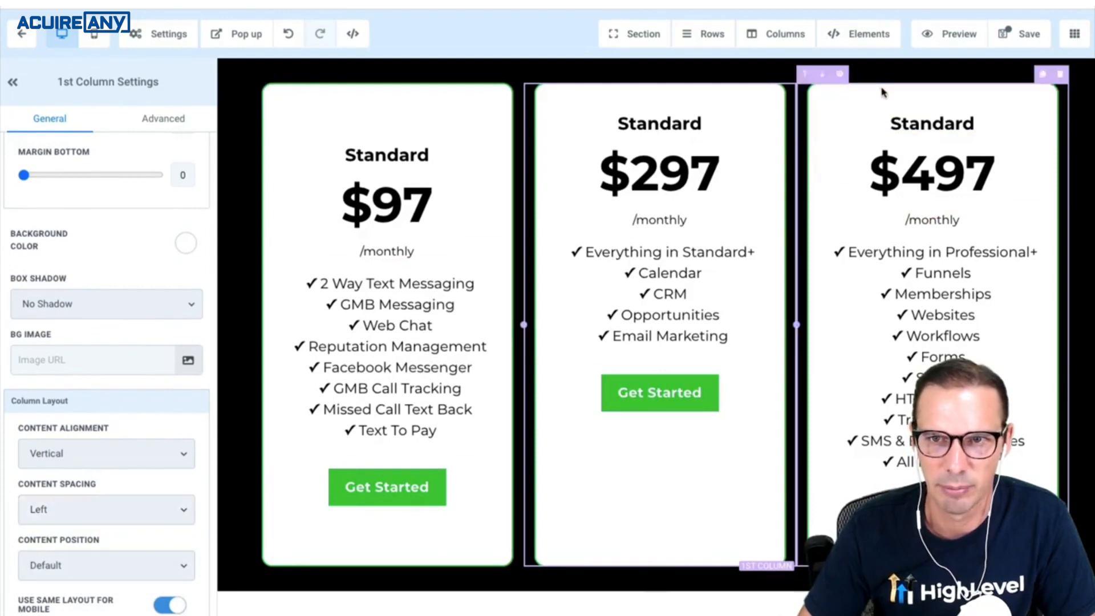
pyautogui.click(146, 511)
pyautogui.click(146, 525)
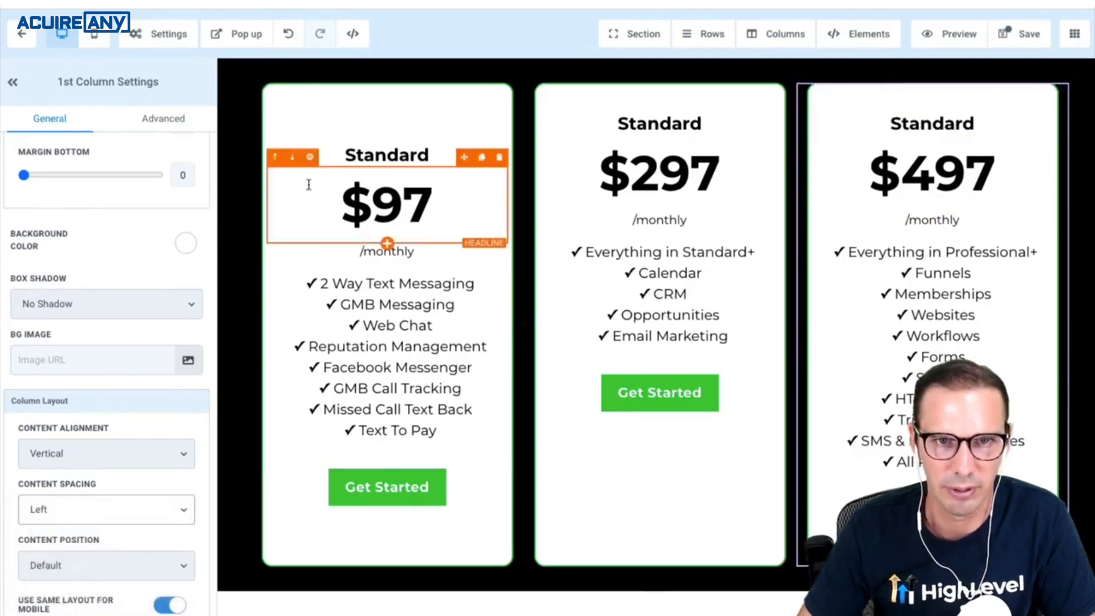
# Set the content spacing of the $97 column to Left.
pyautogui.click(381, 90)
pyautogui.click(80, 507)
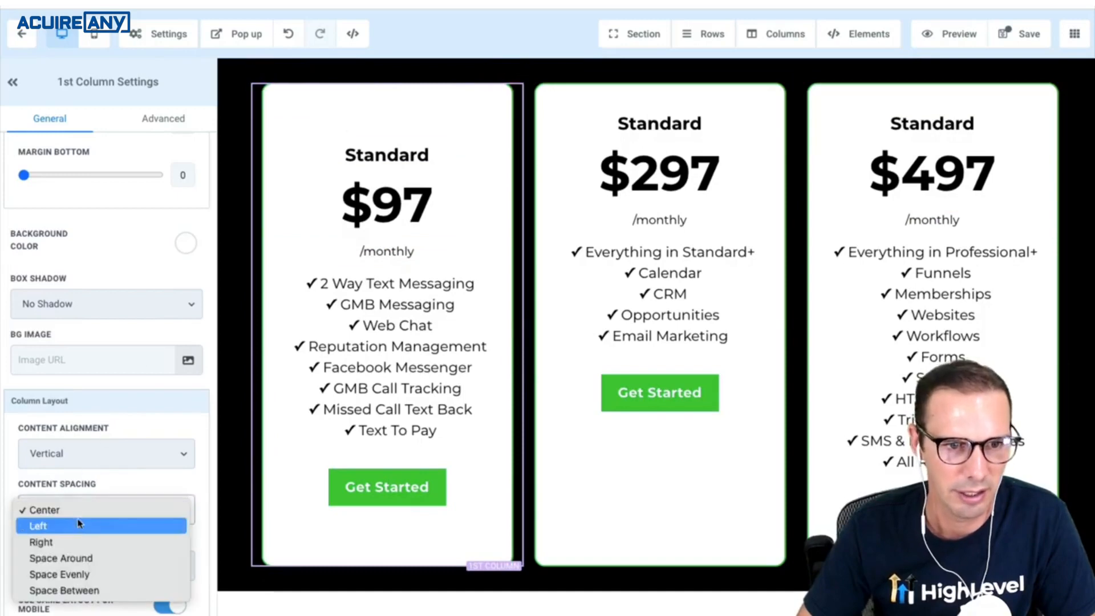
pyautogui.click(79, 525)
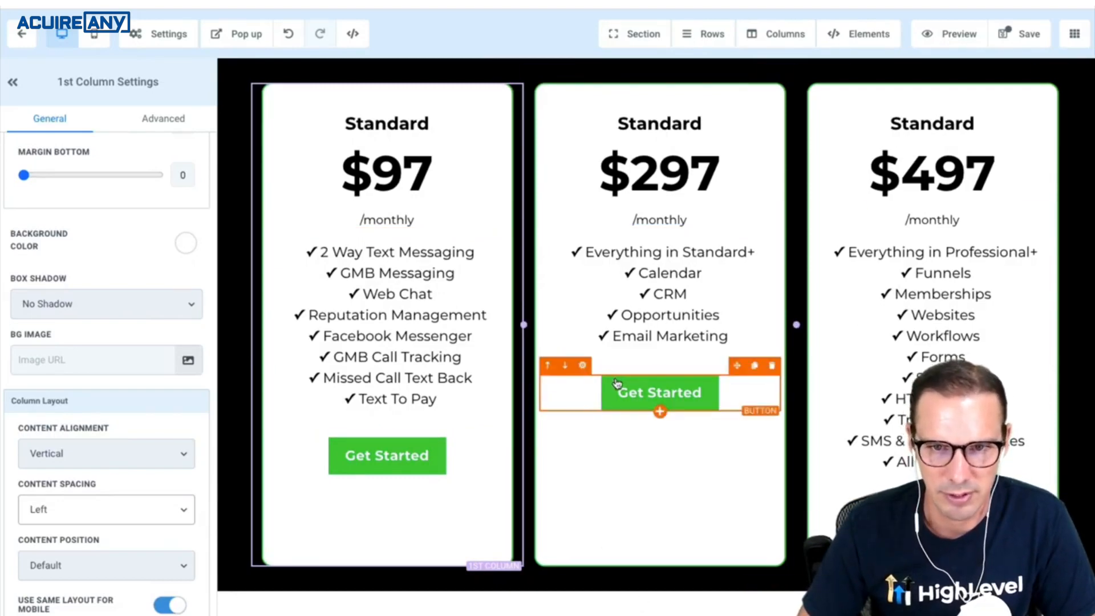
# Set the top margin of the Get Started button in the $297 column to 180.
pyautogui.click(660, 394)
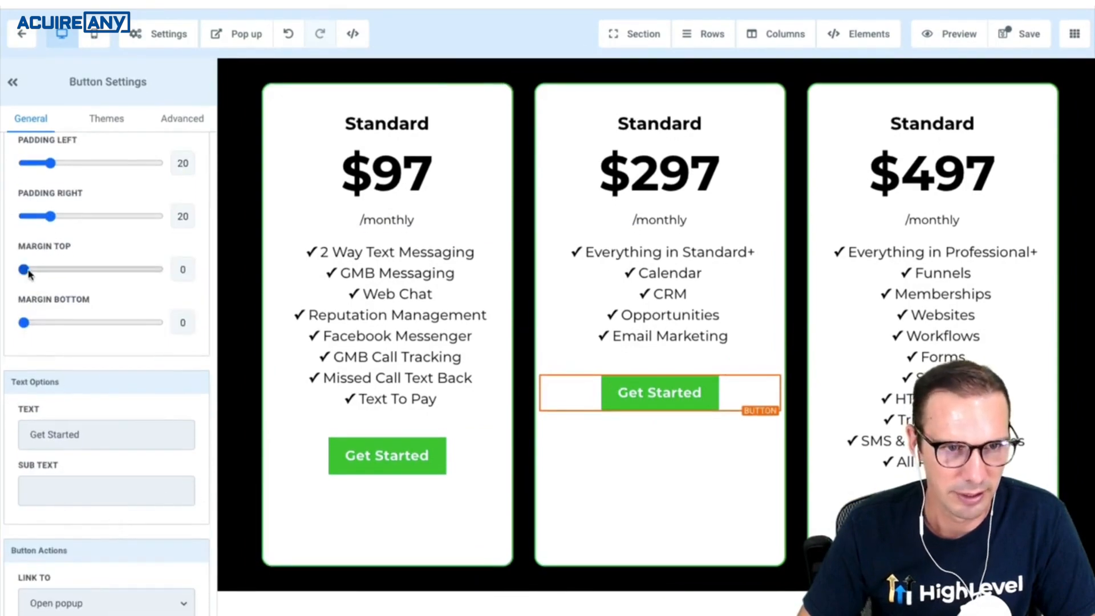
pyautogui.moveTo(23, 270); pyautogui.dragTo(201, 278)
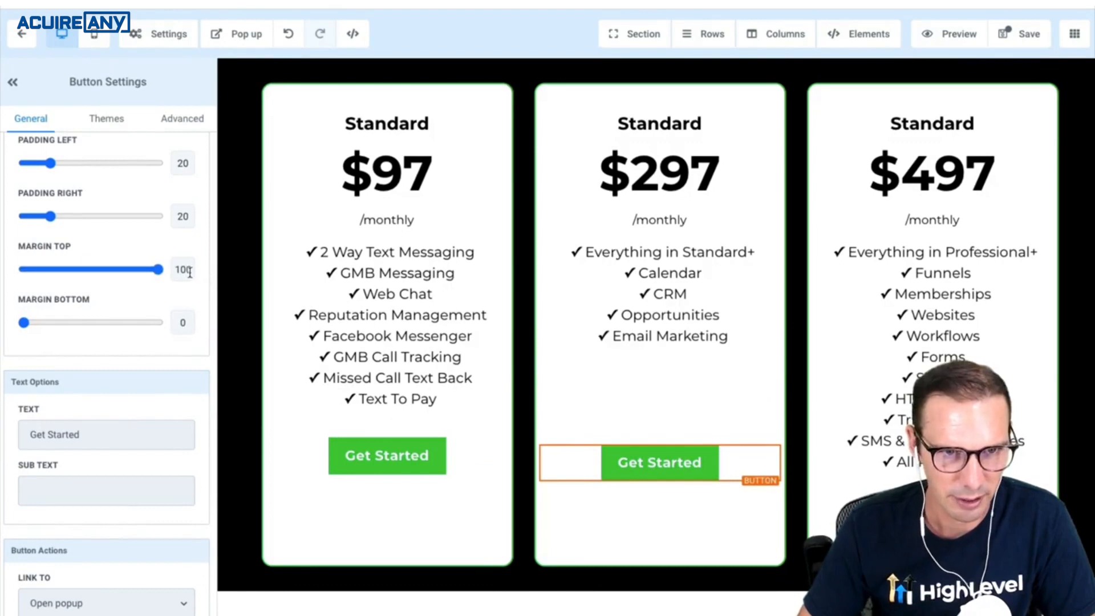
pyautogui.click(183, 270)
pyautogui.press('BackSpace')
pyautogui.write('5')
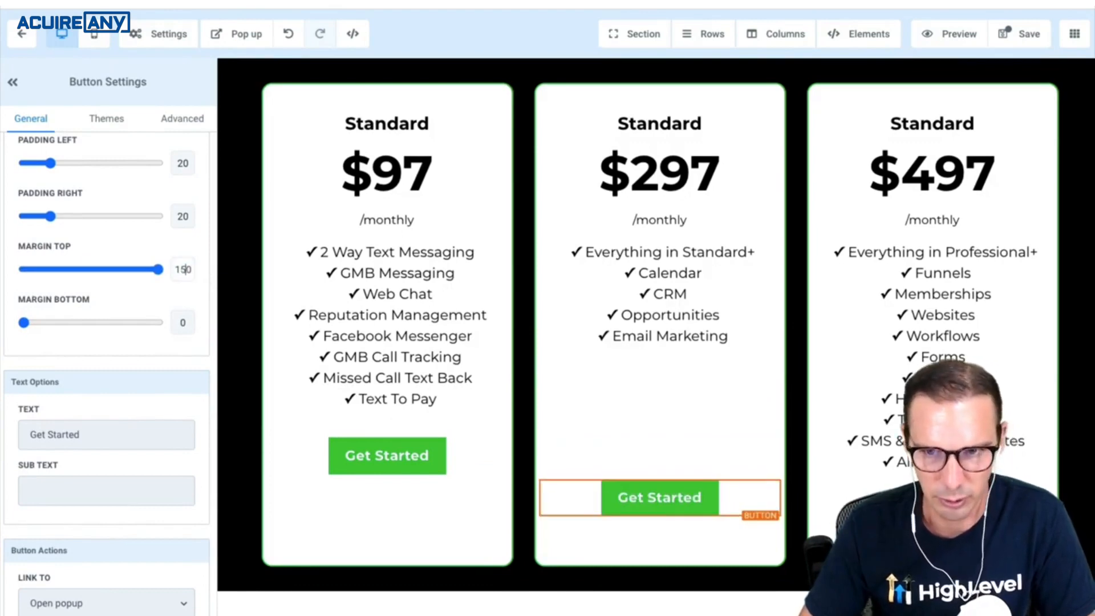
pyautogui.press('BackSpace')
pyautogui.write('7')
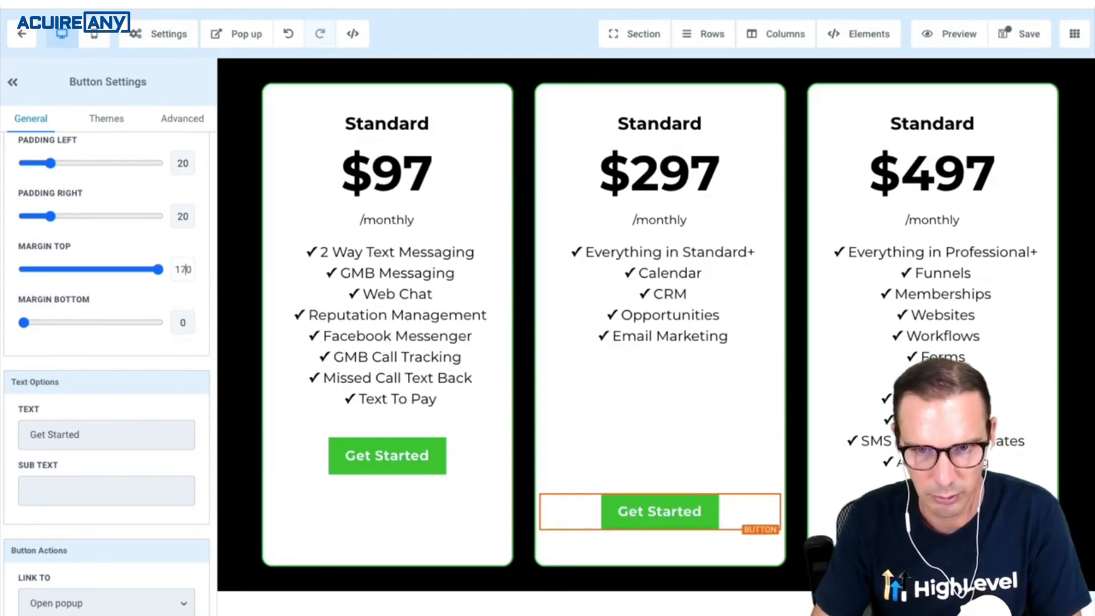
pyautogui.press('BackSpace')
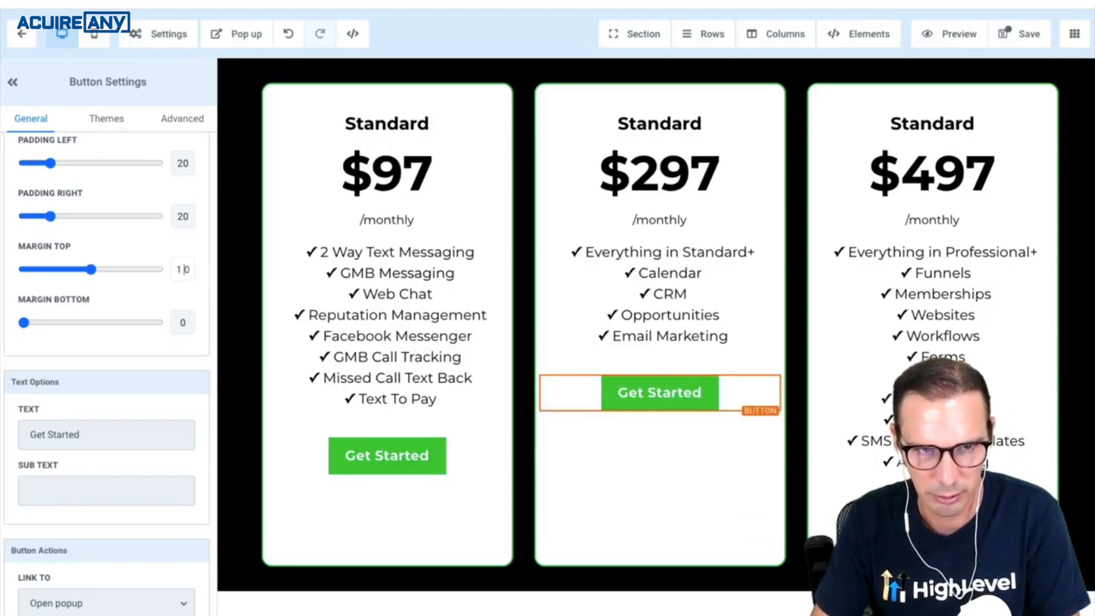
pyautogui.write('8')
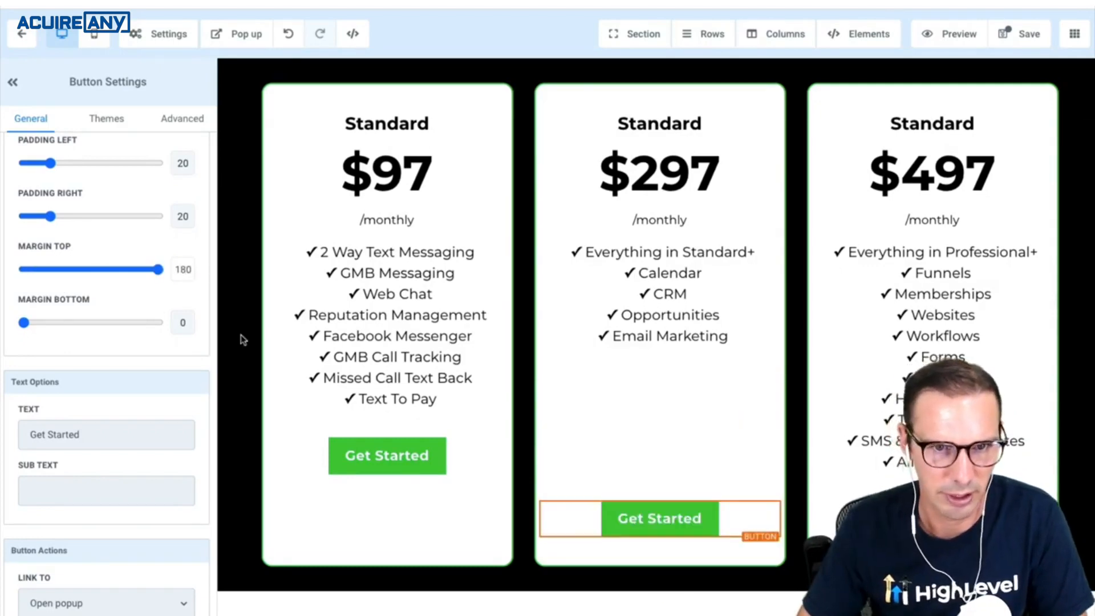
# Set the top margin of the $97 column's Get Started button to 90 and save the page.
pyautogui.click(341, 460)
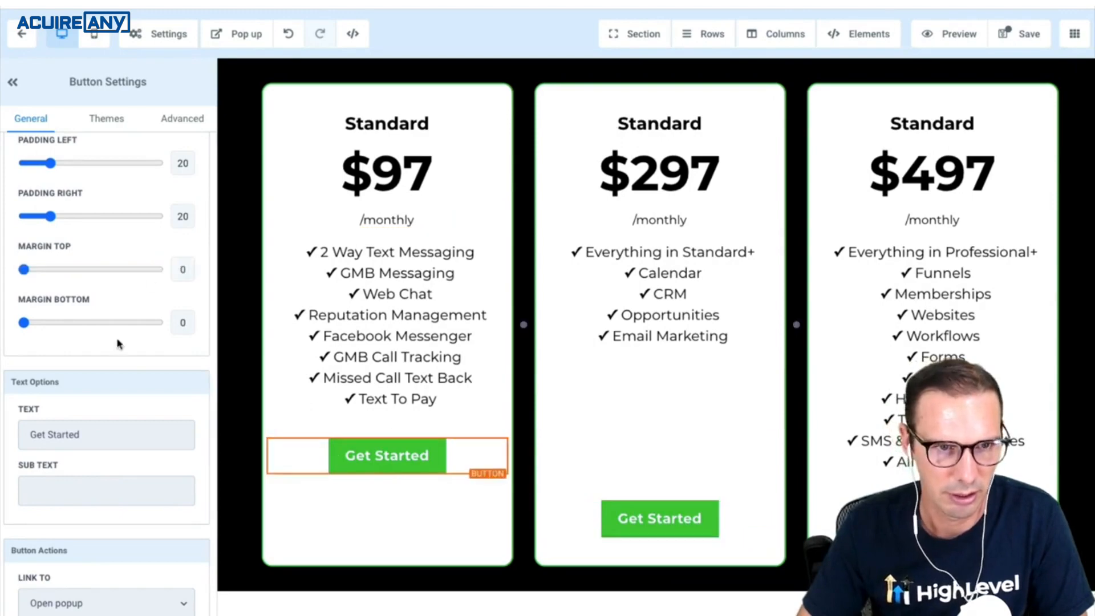
pyautogui.click(180, 270)
pyautogui.write('16')
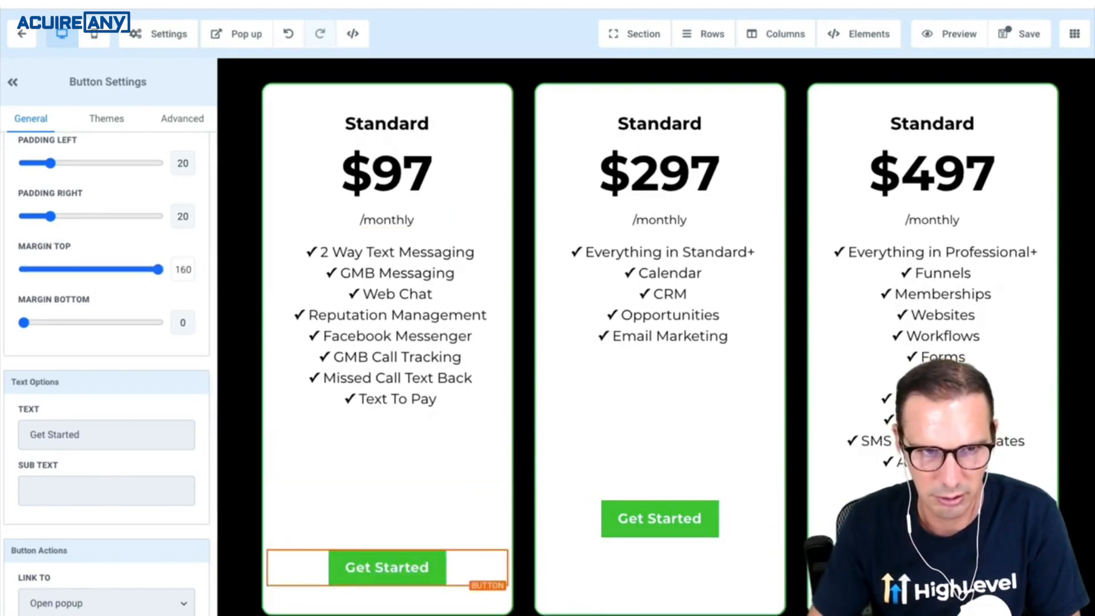
pyautogui.press('BackSpace')
pyautogui.write('2')
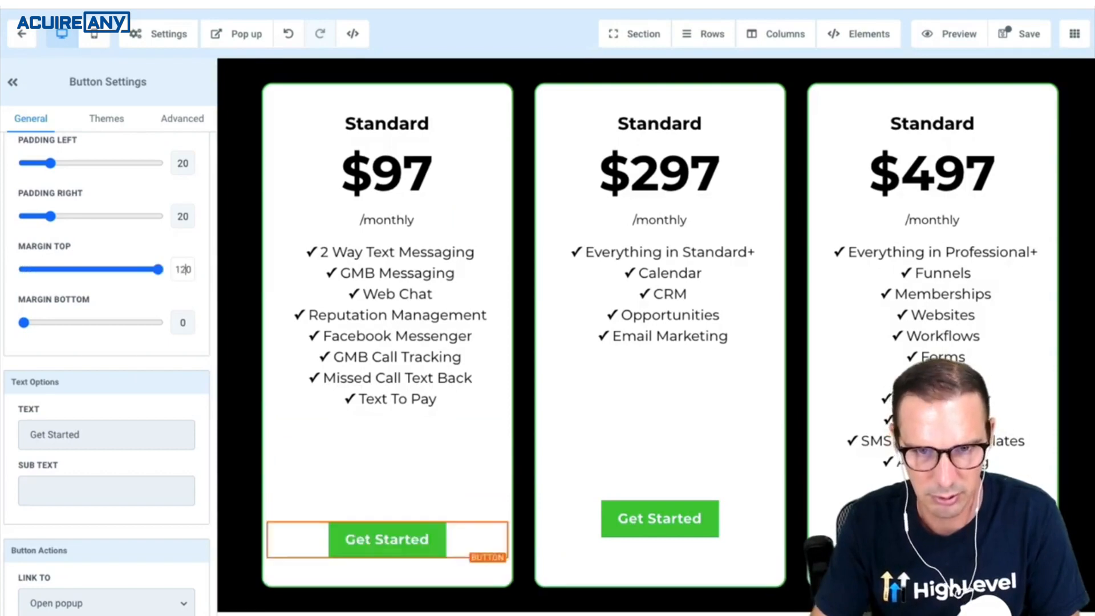
pyautogui.moveTo(34, 270); pyautogui.dragTo(149, 288)
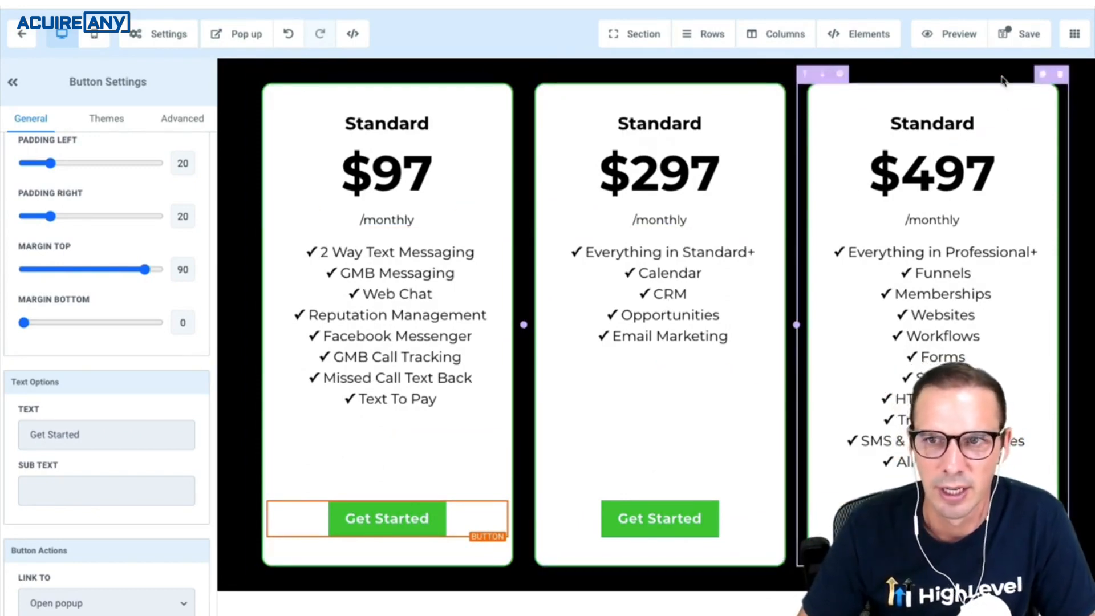
pyautogui.click(1018, 36)
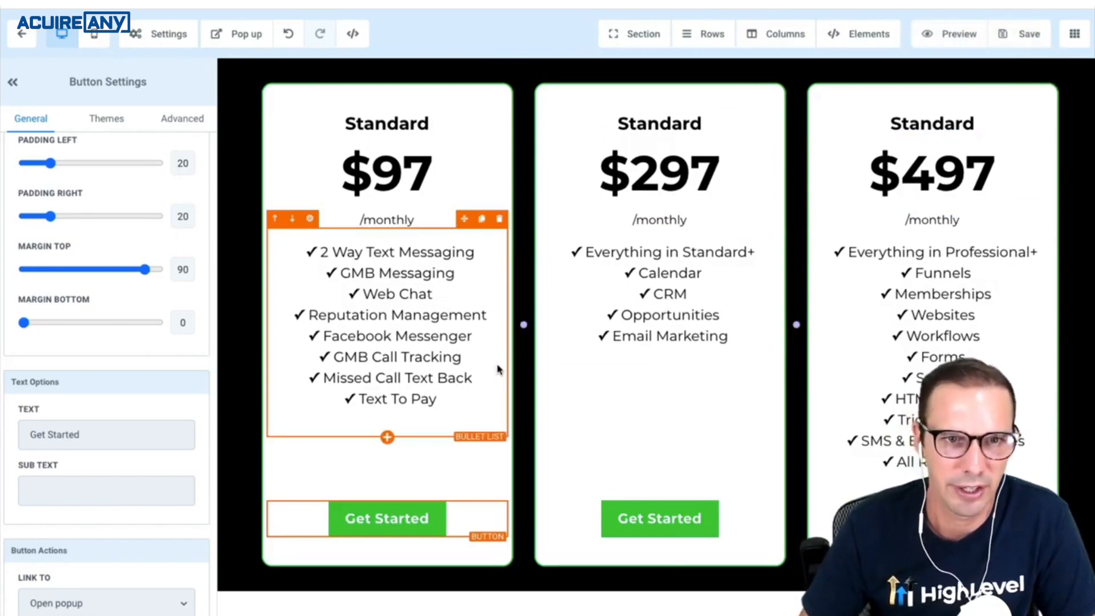
# Change the background color of the pricing section to white.
pyautogui.click(242, 231)
pyautogui.click(178, 408)
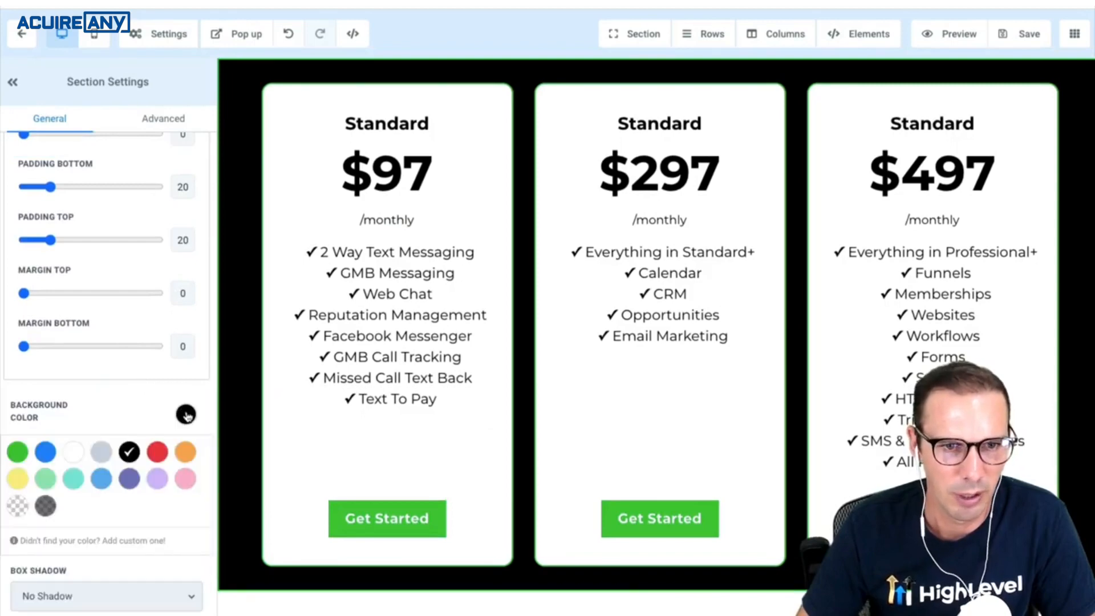
pyautogui.click(81, 454)
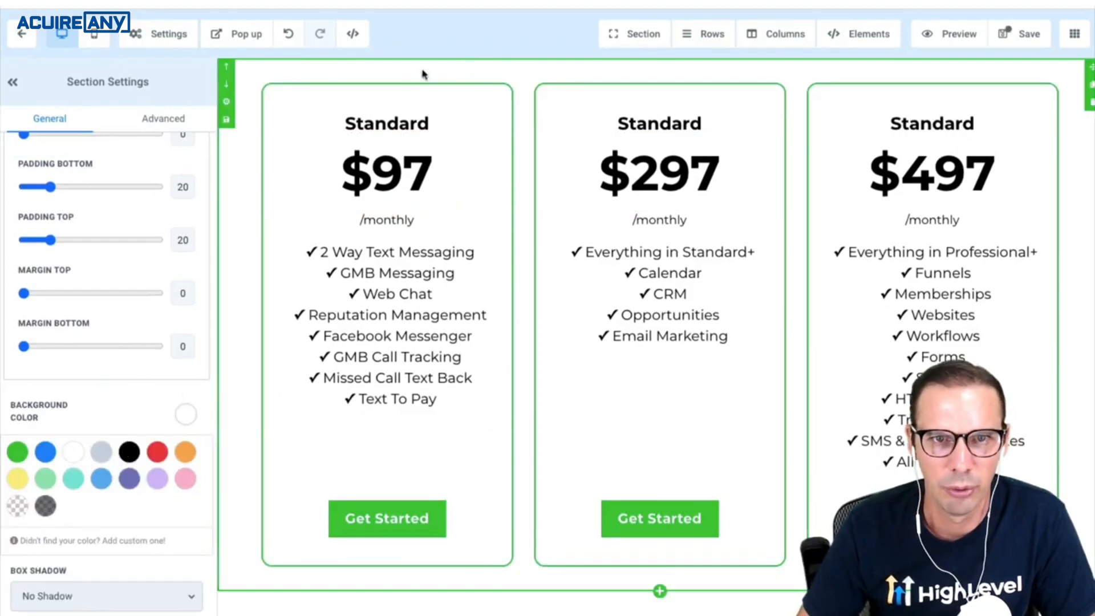
# Apply a 20% Drop Shadow box shadow to the $97 column.
pyautogui.click(451, 106)
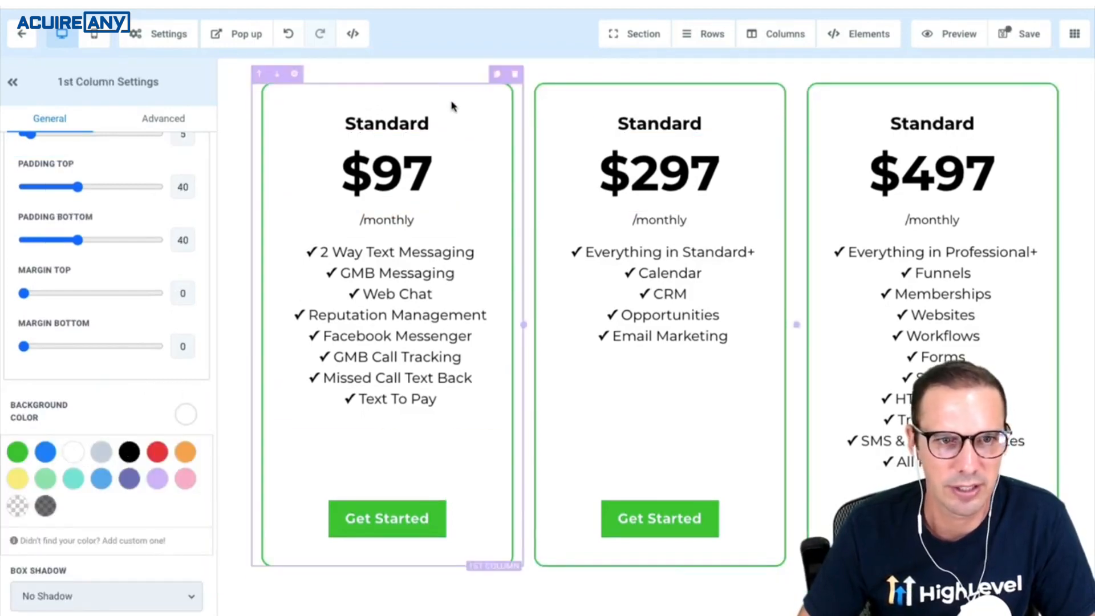
pyautogui.click(169, 126)
pyautogui.scroll(1, 154, 290)
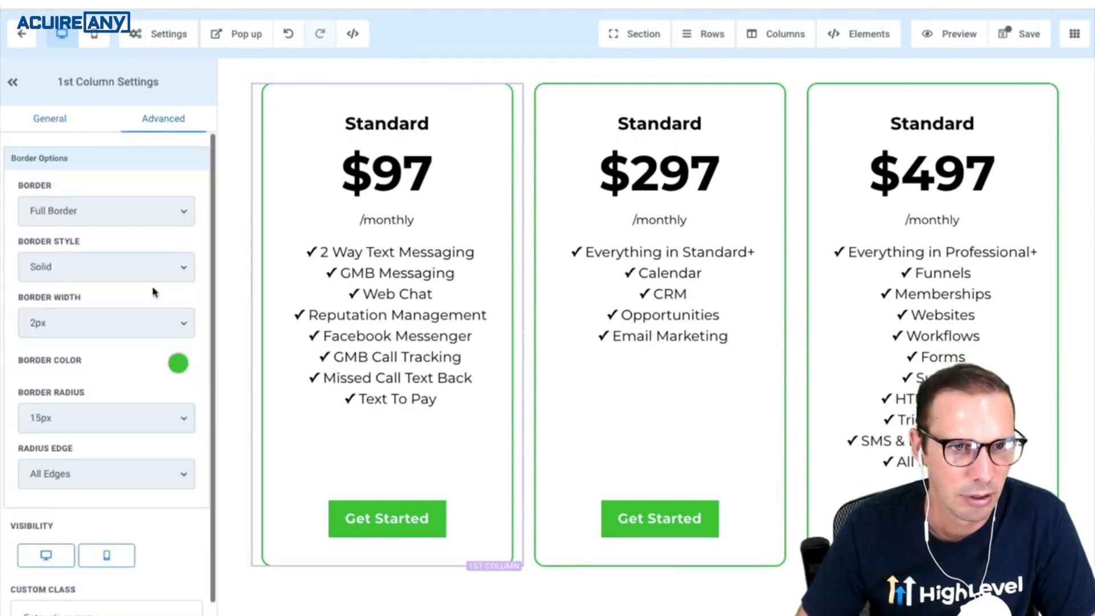
pyautogui.click(66, 118)
pyautogui.scroll(-5, 121, 365)
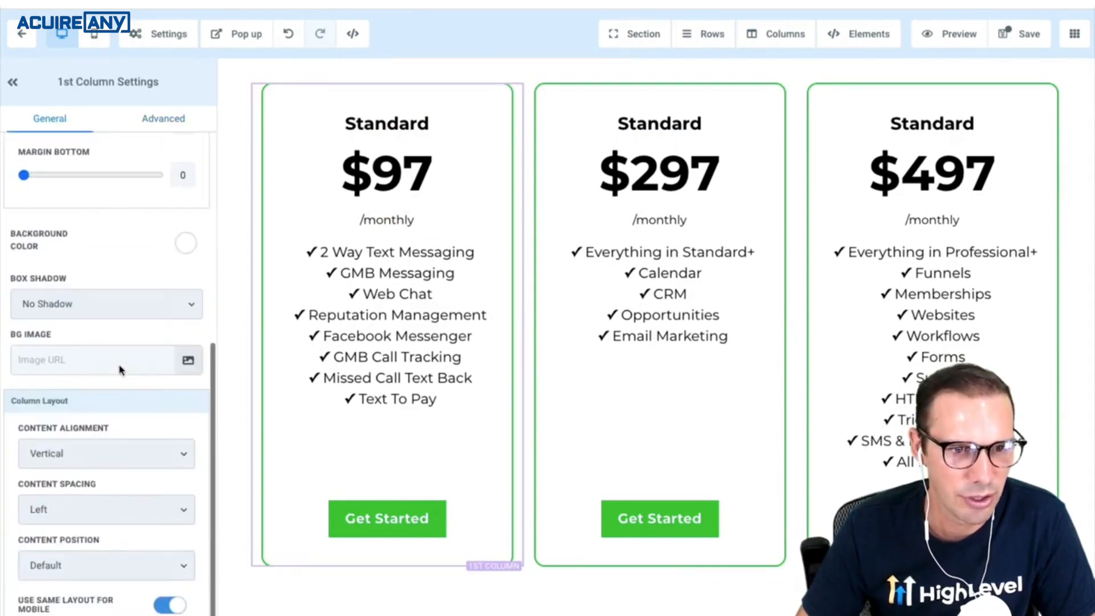
pyautogui.click(67, 308)
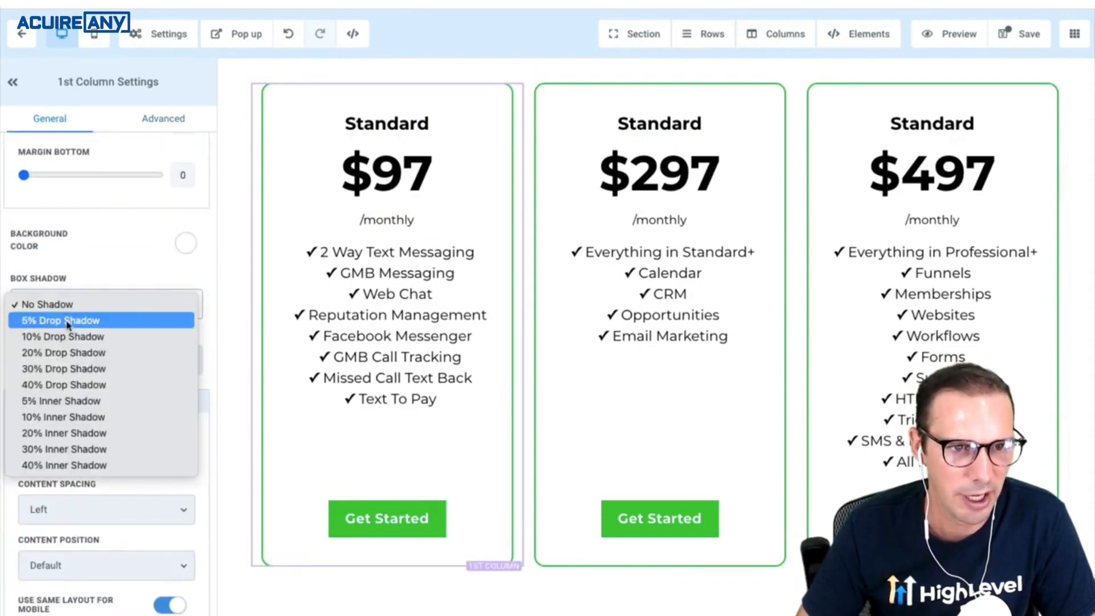
pyautogui.click(84, 359)
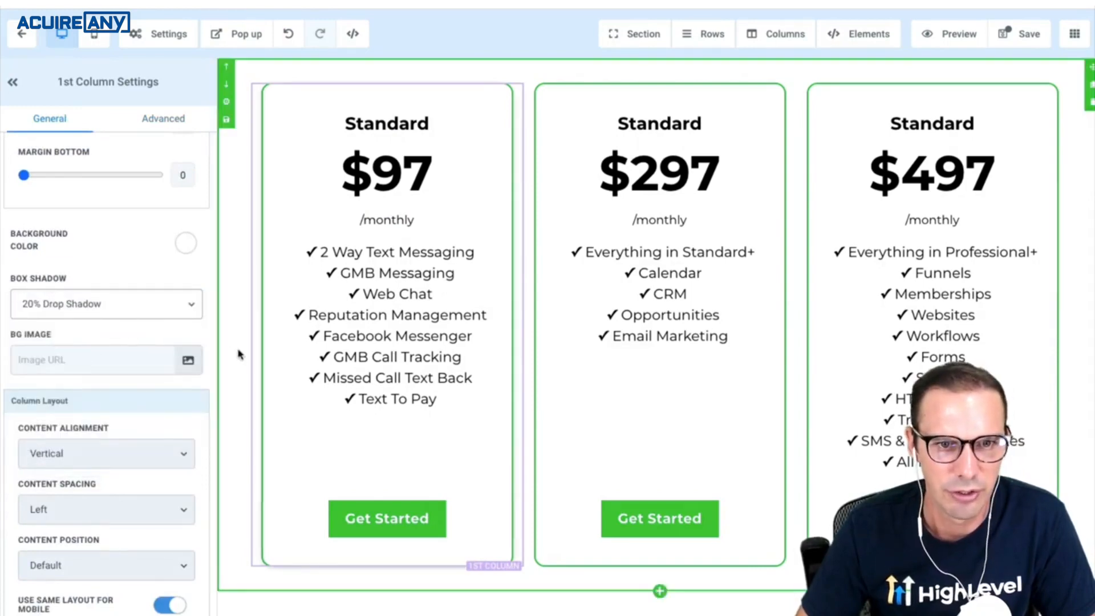
pyautogui.click(256, 372)
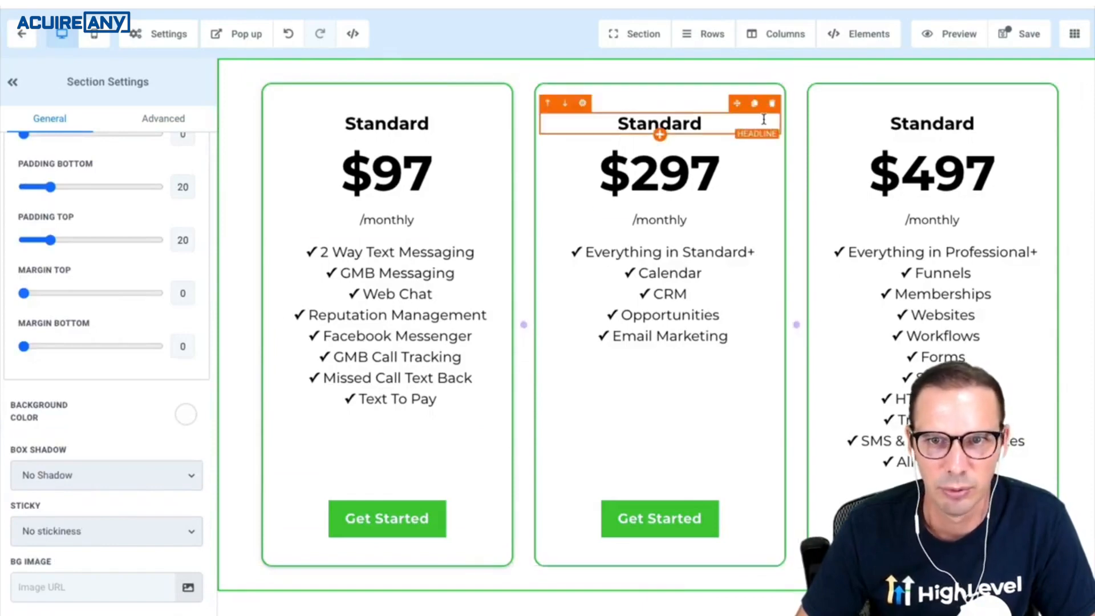
# Apply a 20% Drop Shadow box shadow to the $297 and $497 columns.
pyautogui.click(649, 103)
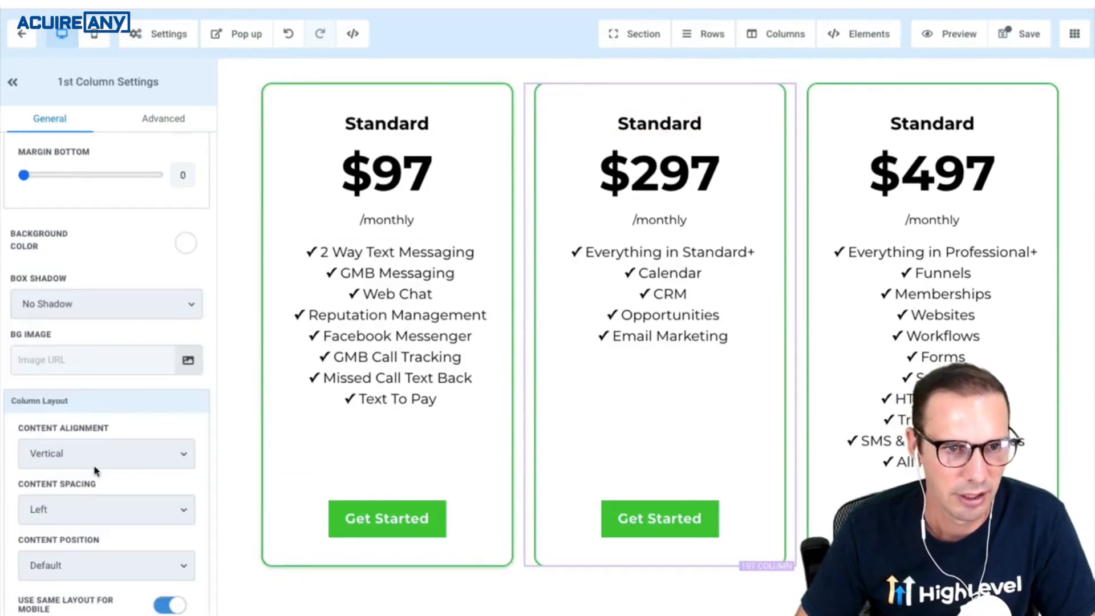
pyautogui.click(117, 455)
pyautogui.click(148, 299)
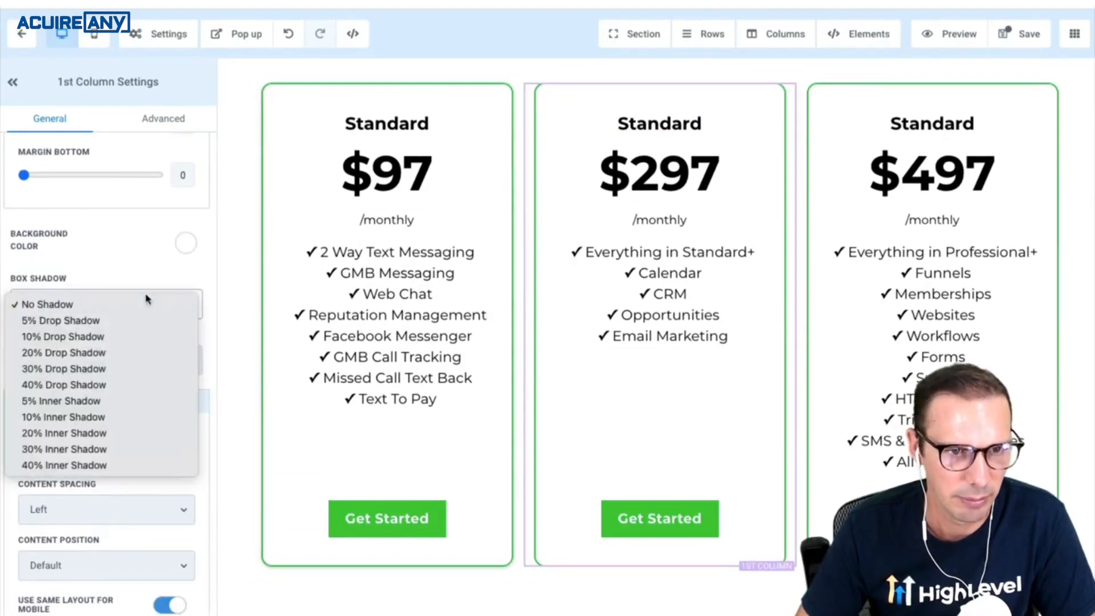
pyautogui.click(137, 353)
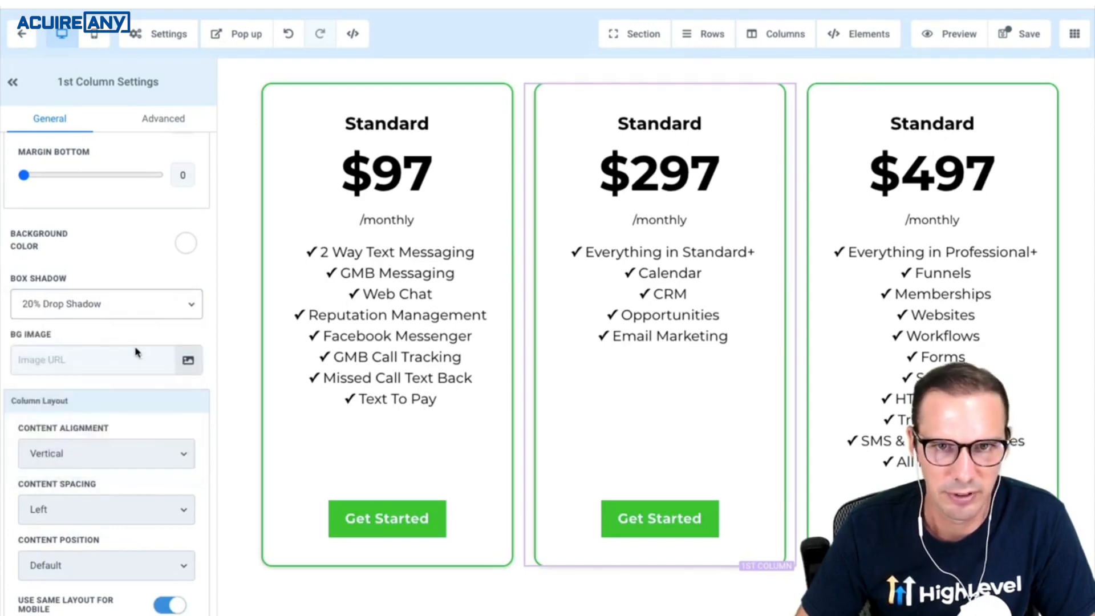
pyautogui.click(858, 93)
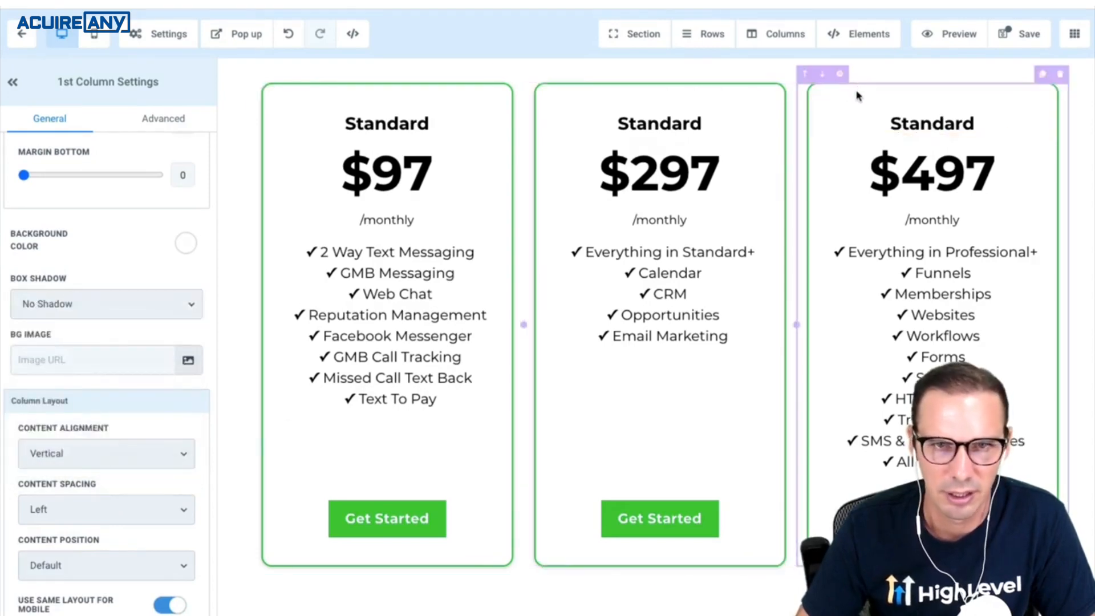
pyautogui.click(162, 310)
pyautogui.click(147, 353)
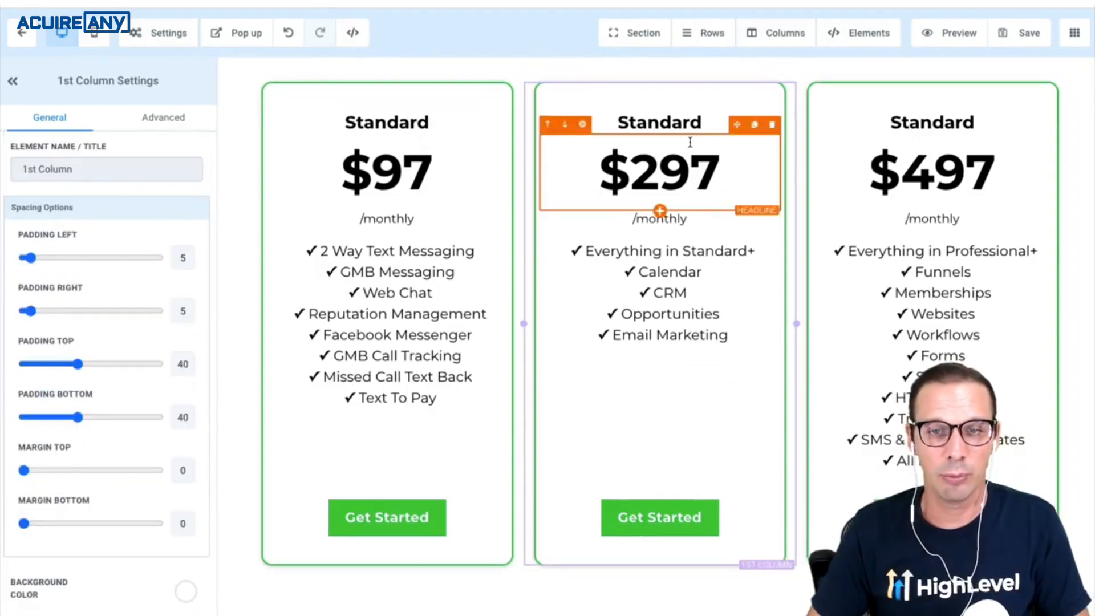
# Rename the $297 plan's headline to Professional and the $497 plan's headline to Premium.
pyautogui.doubleClick(676, 122)
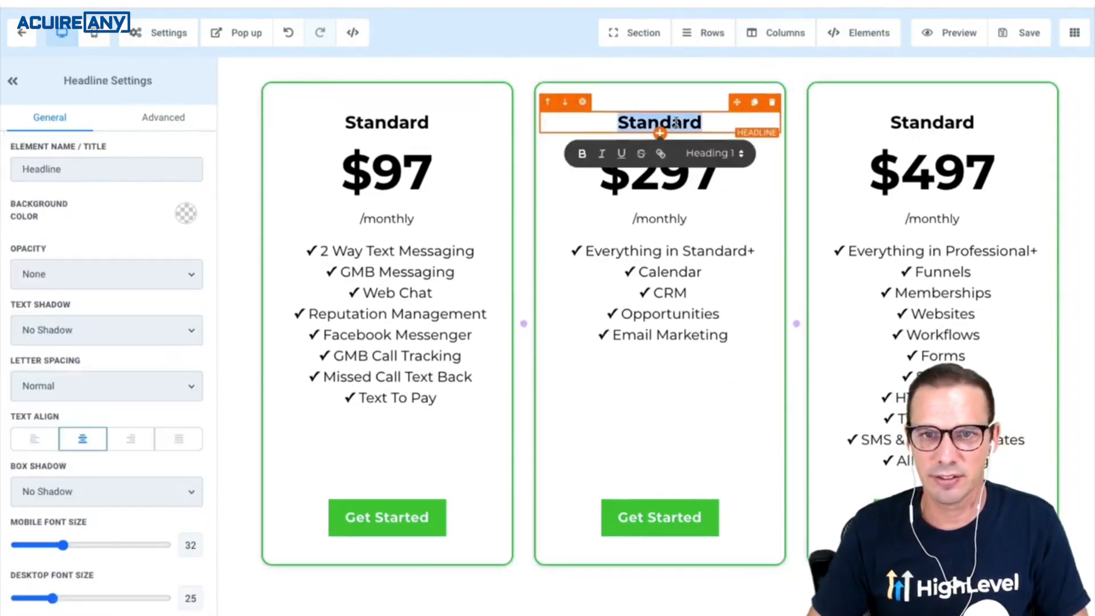
pyautogui.write('Prof')
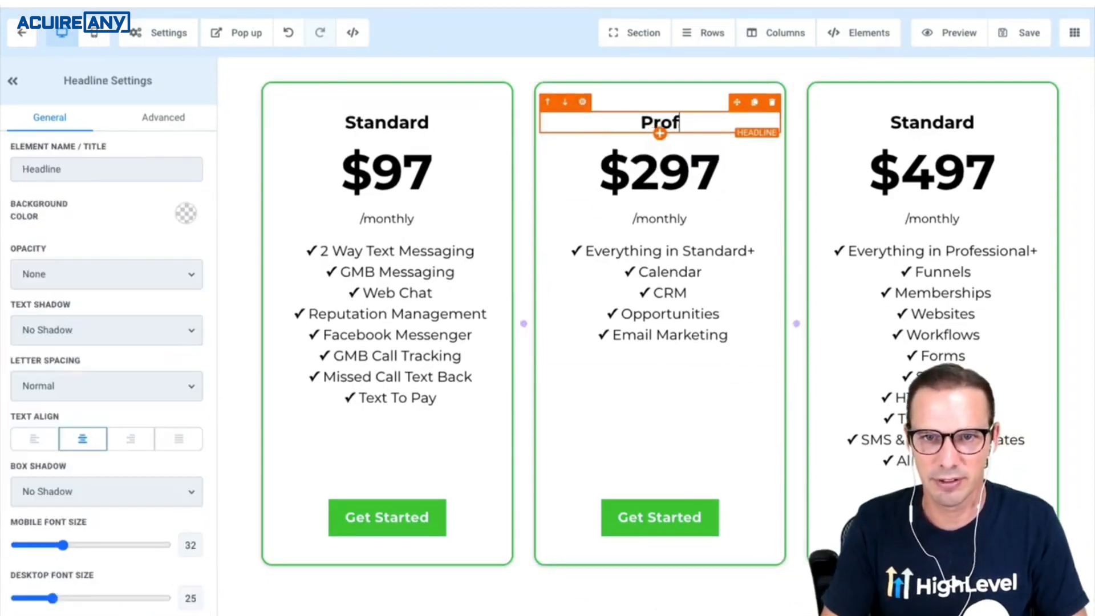
pyautogui.write('esssonal')
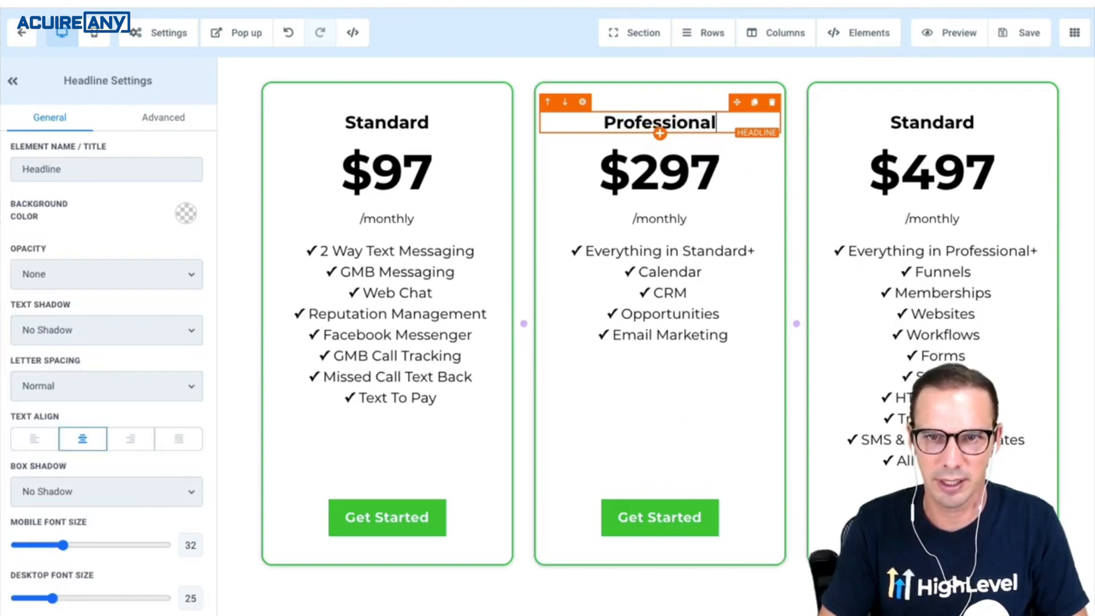
pyautogui.click(951, 122)
pyautogui.doubleClick(951, 123)
pyautogui.write('Premium')
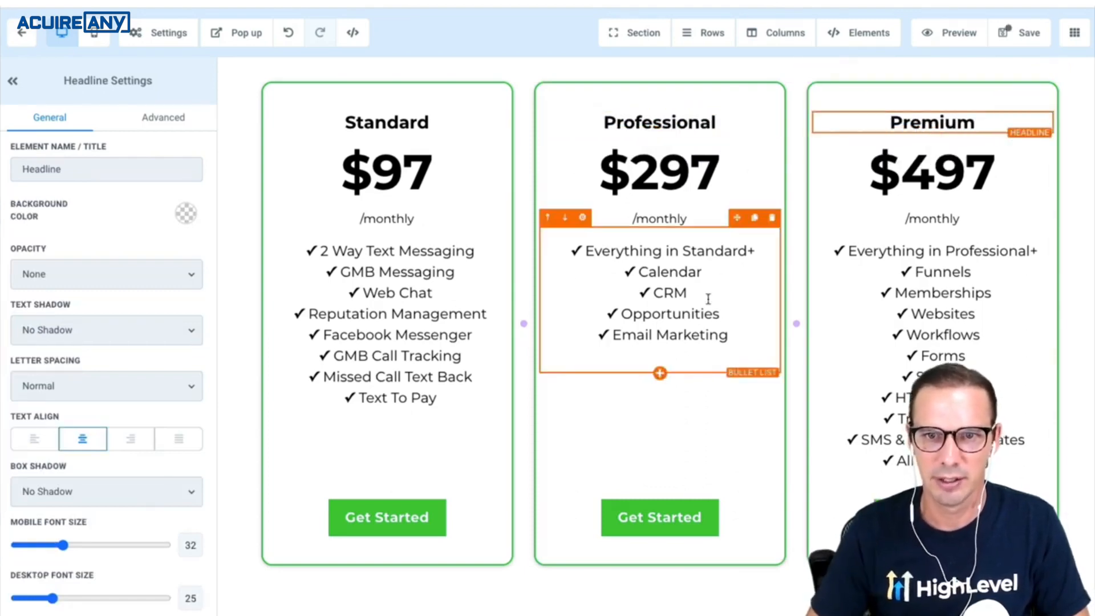
pyautogui.click(673, 431)
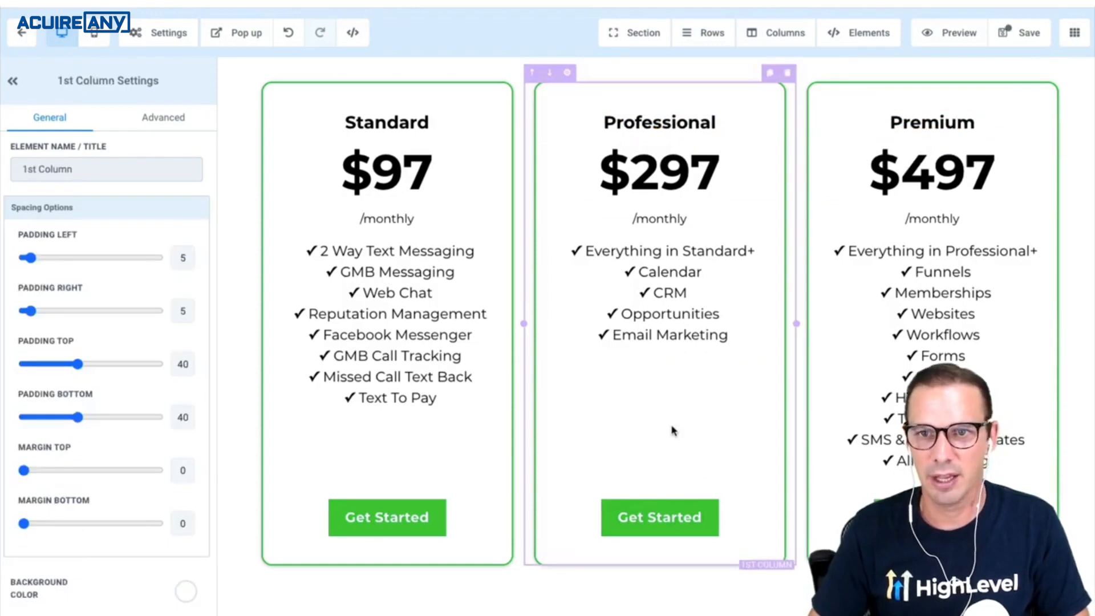
# Check the link action of the Standard plan's Get Started button, and add a one-column row to the empty pop-up.
pyautogui.click(387, 527)
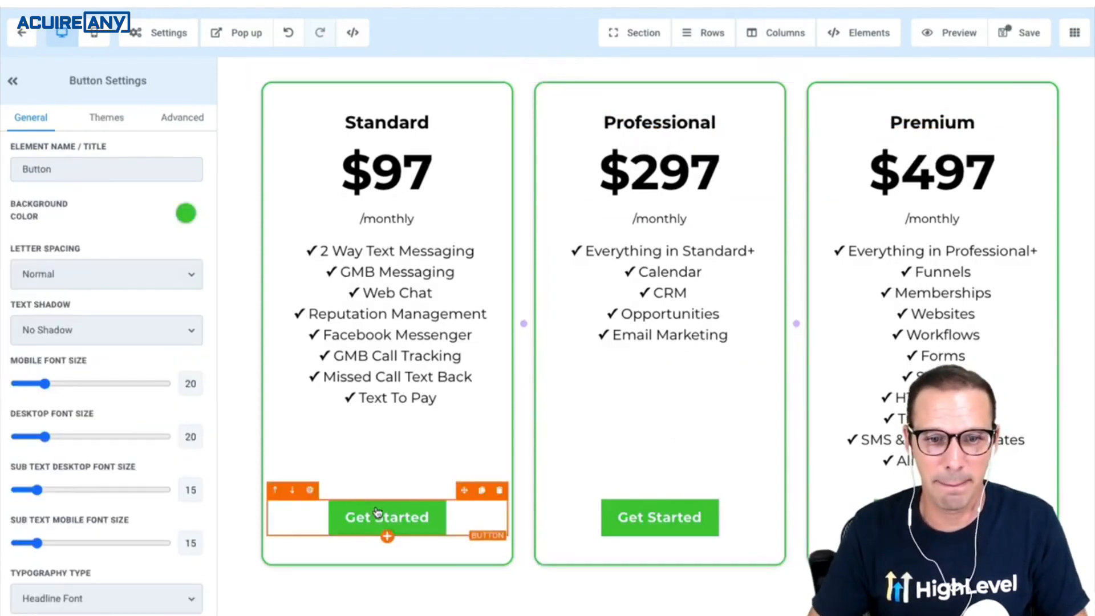
pyautogui.scroll(-10, 130, 508)
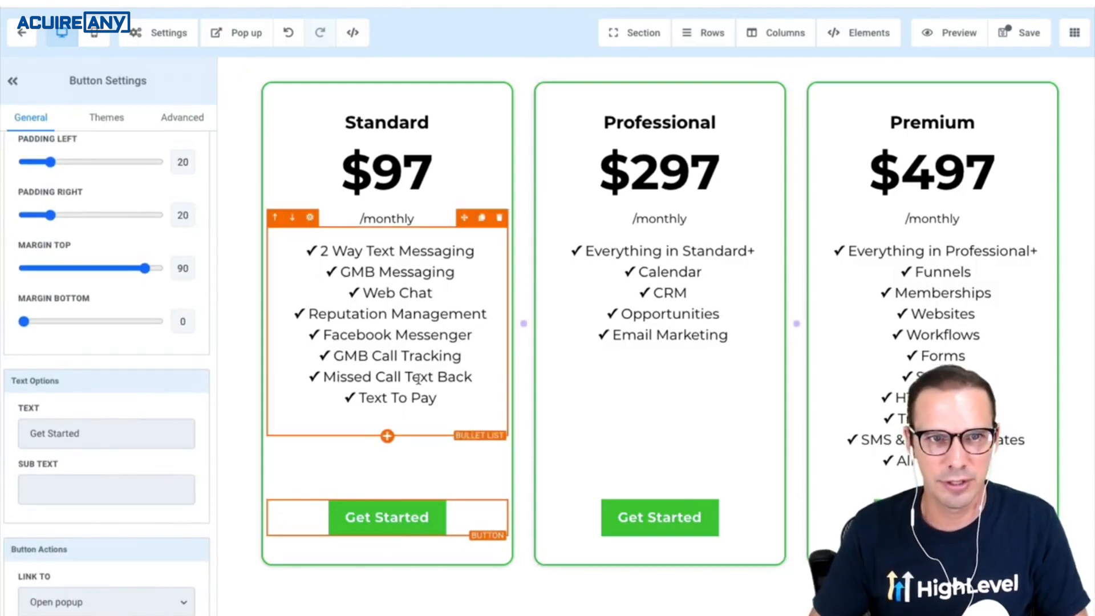
pyautogui.click(242, 43)
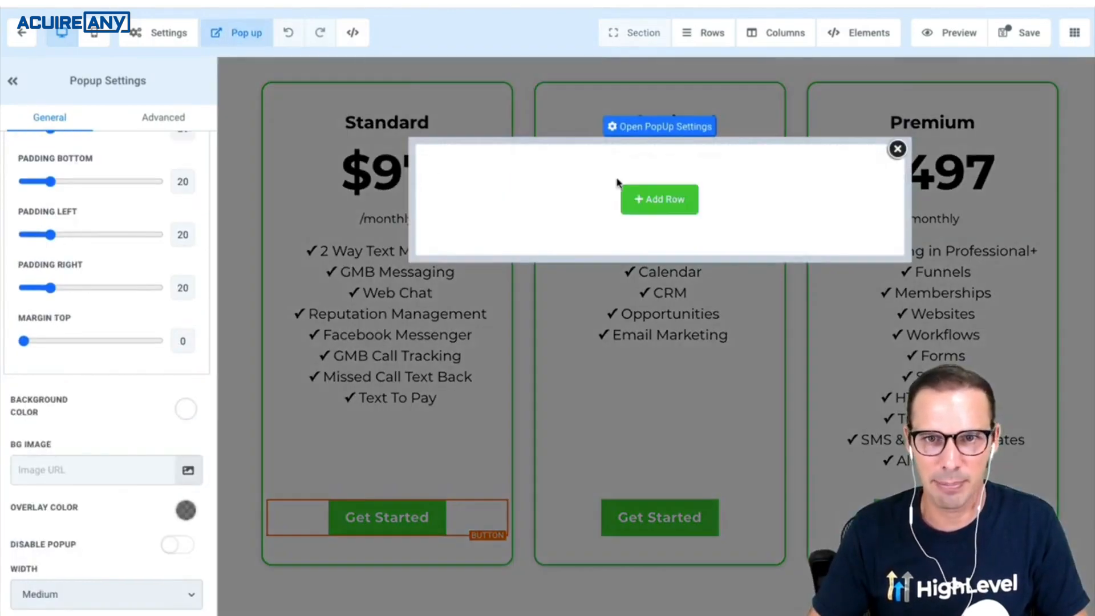
pyautogui.click(659, 199)
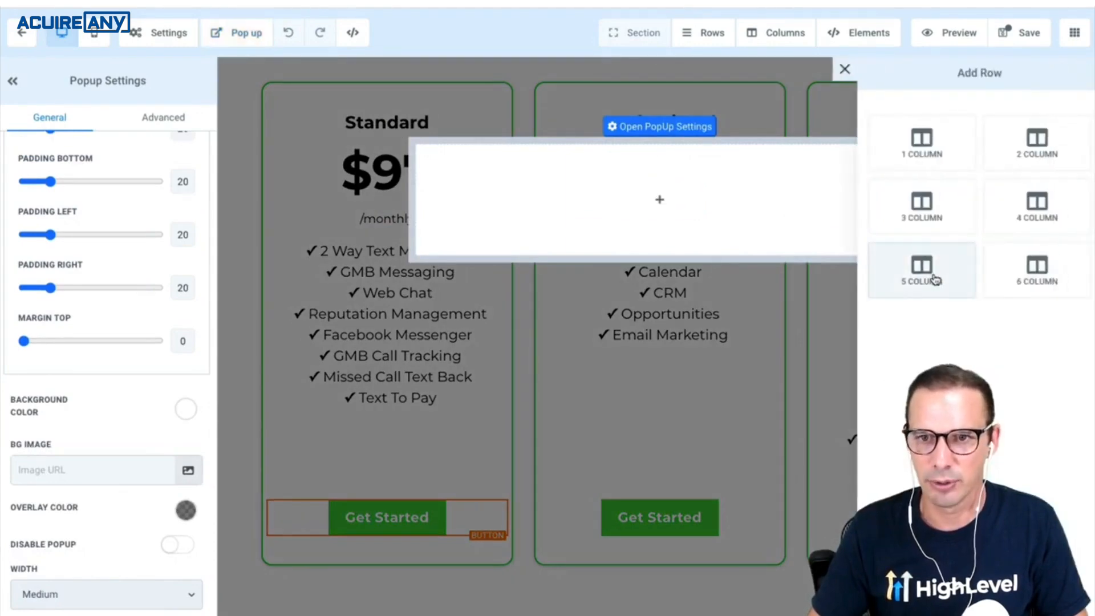
pyautogui.click(936, 143)
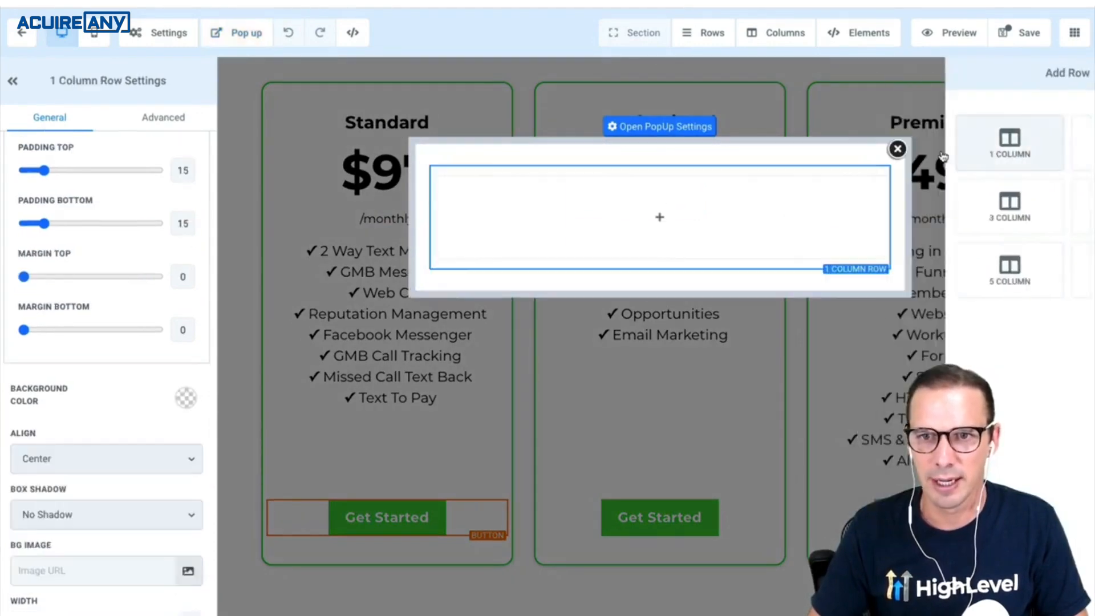
# Add a headline element to the pop-up's row and change its text to Get Started.
pyautogui.click(684, 220)
pyautogui.click(850, 171)
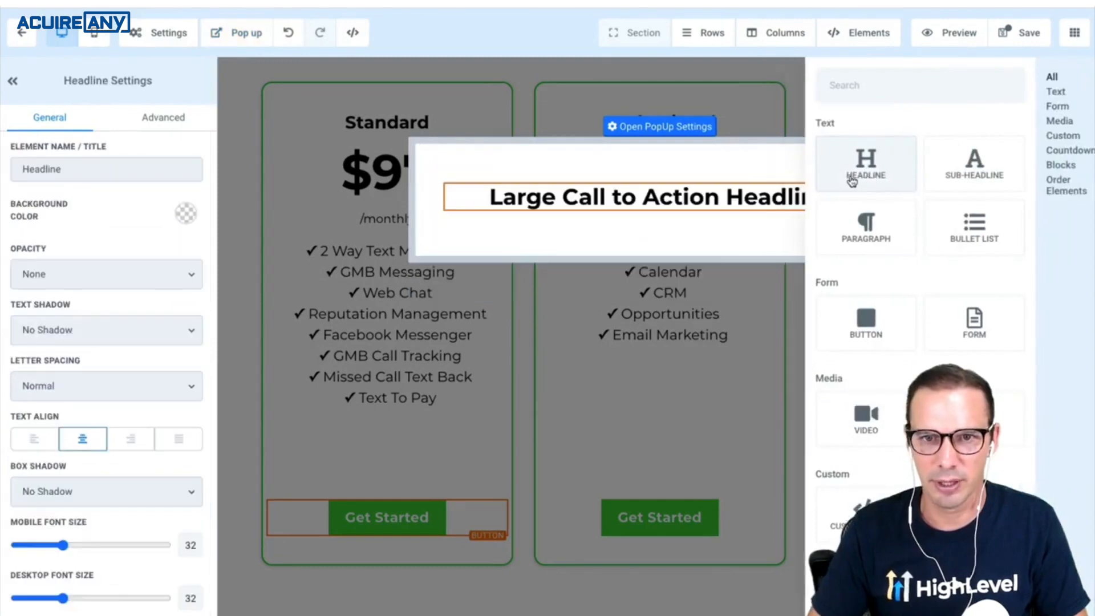
pyautogui.tripleClick(714, 199)
pyautogui.write('Get t')
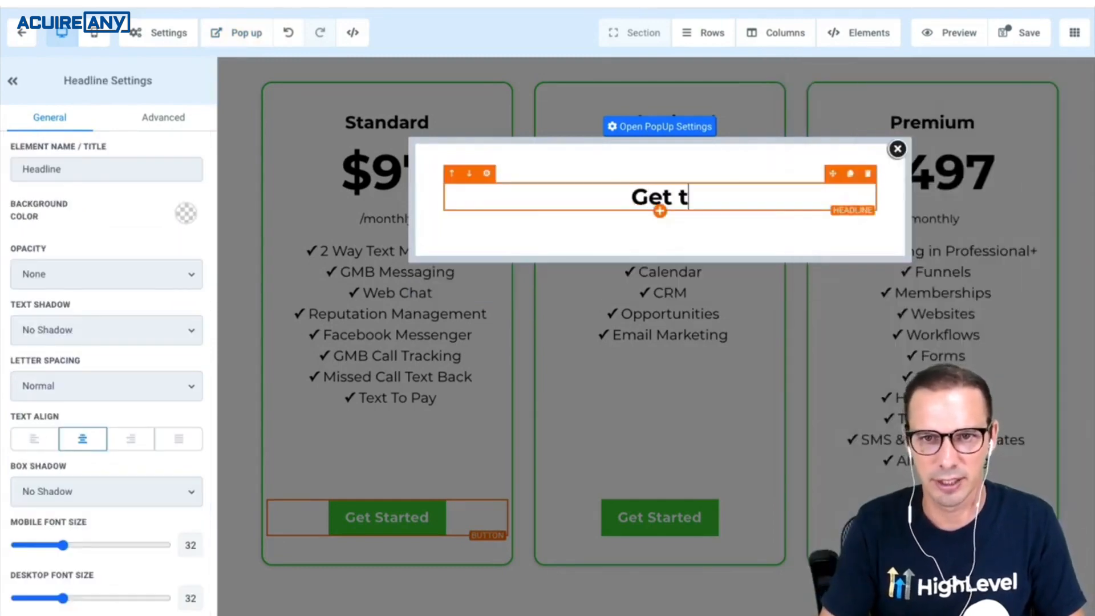
pyautogui.press('BackSpace')
pyautogui.write('Started')
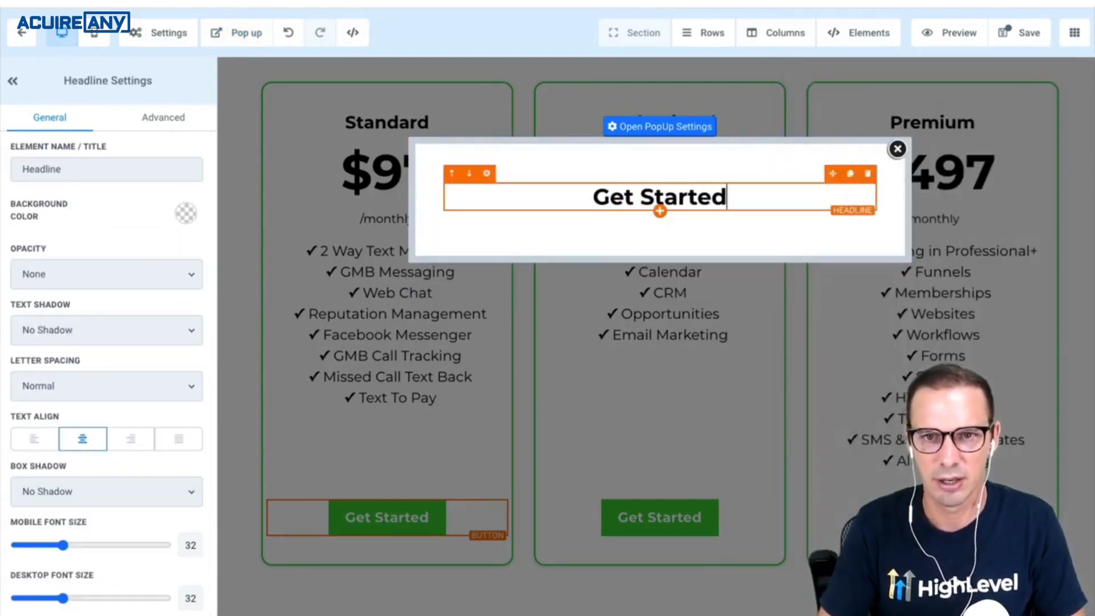
# Insert a Two Step Order element below the Get Started headline, open the pop-up's settings and save the page.
pyautogui.click(660, 212)
pyautogui.scroll(-10, 901, 257)
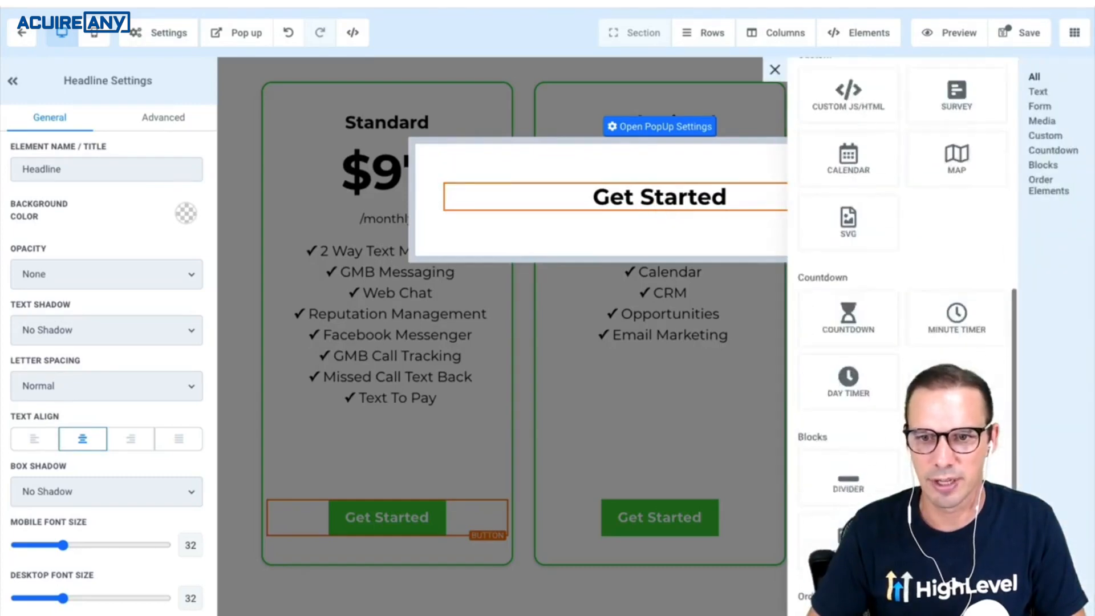
pyautogui.click(849, 577)
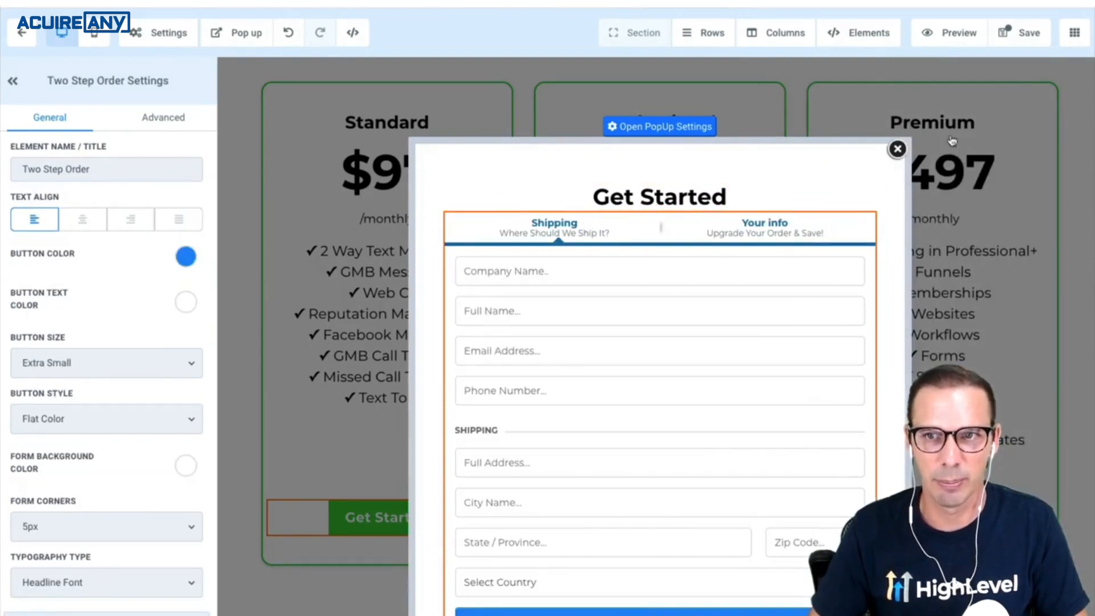
pyautogui.click(1022, 35)
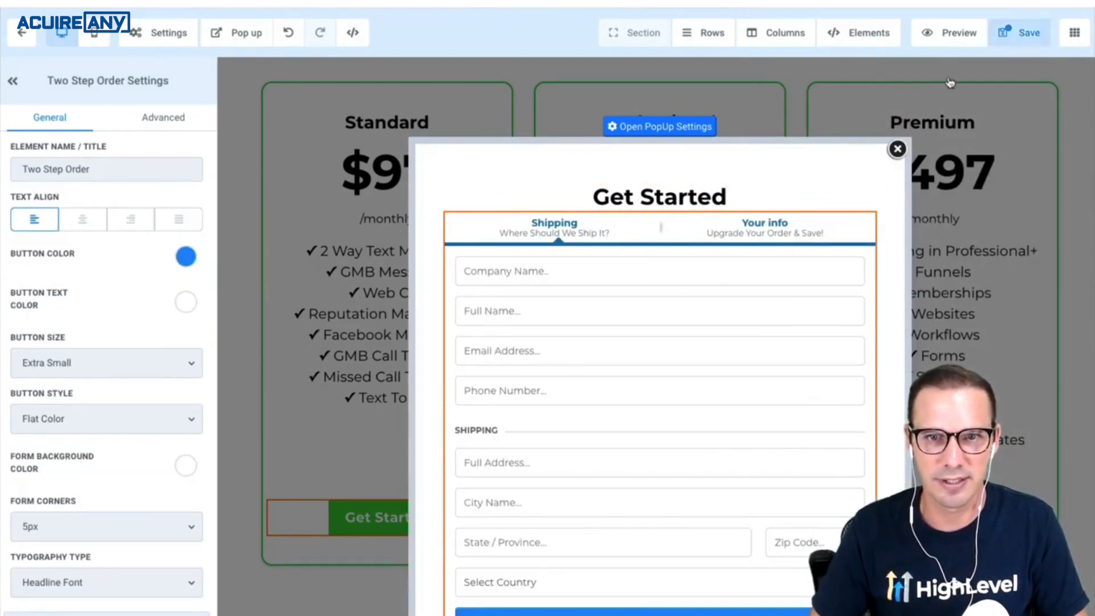
pyautogui.click(667, 134)
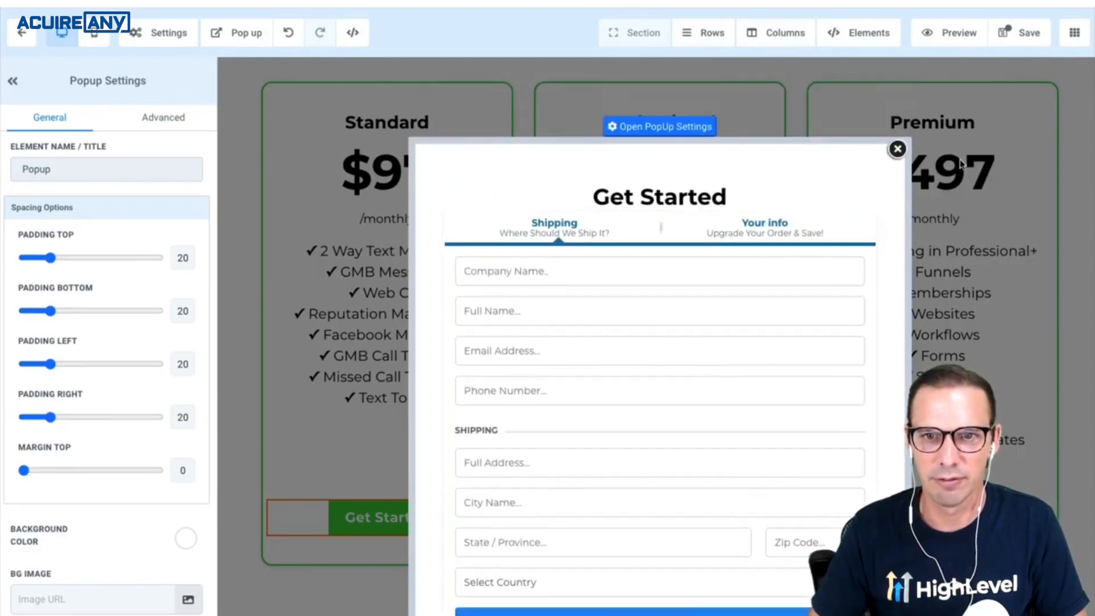
pyautogui.click(1023, 47)
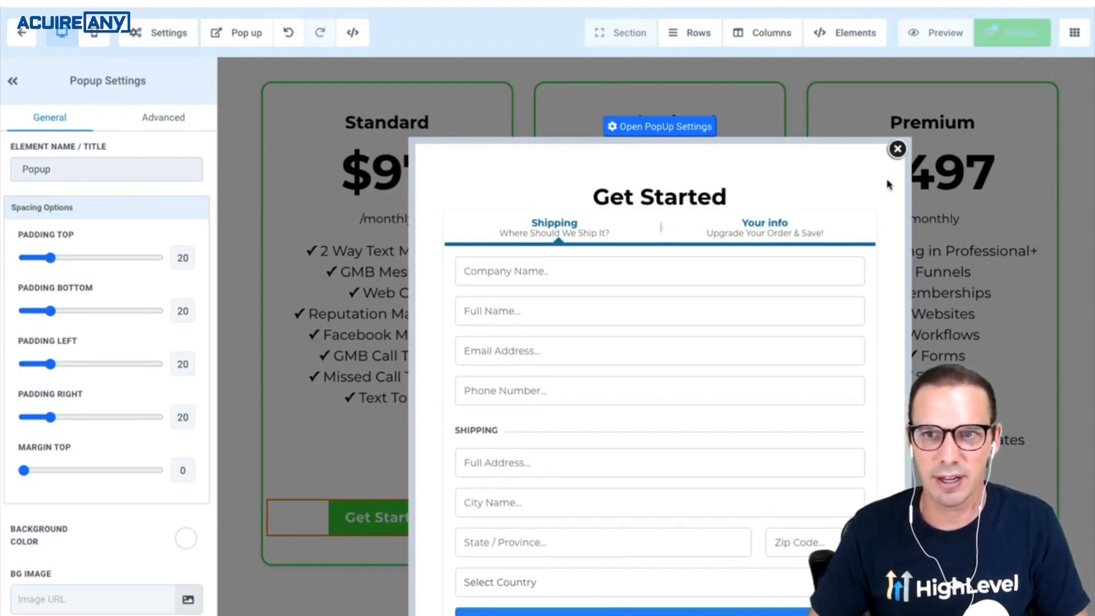